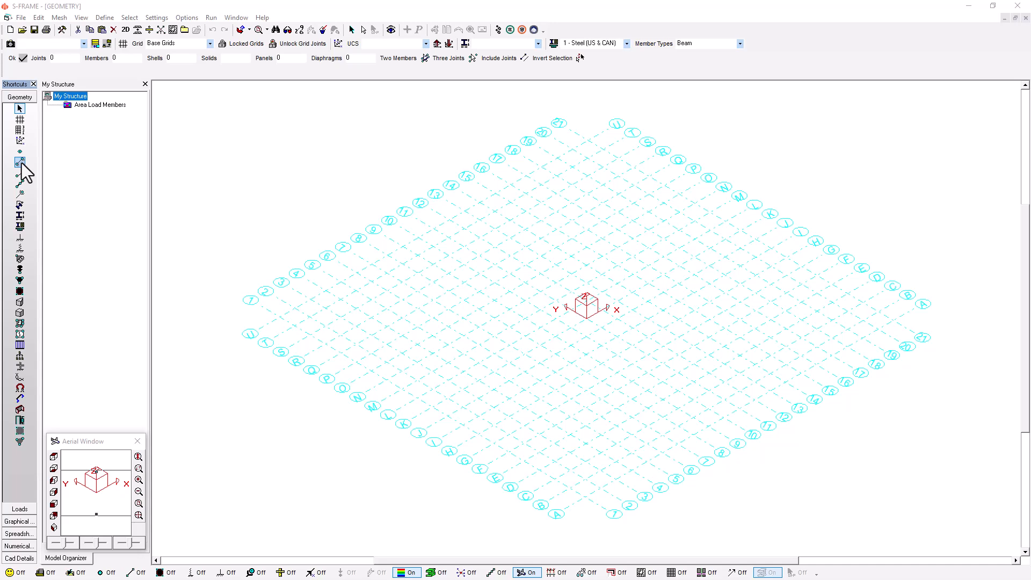
Step: Add a vertical member 3500 mm long in the +Z direction from the grid point at X 3000, Y 1000 mm
left_click(20, 163)
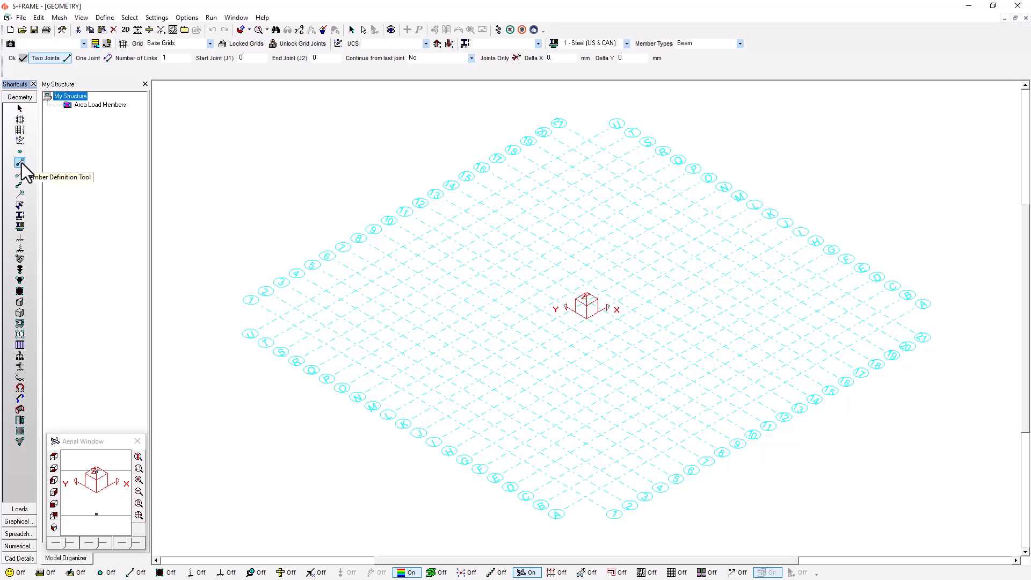
left_click(96, 59)
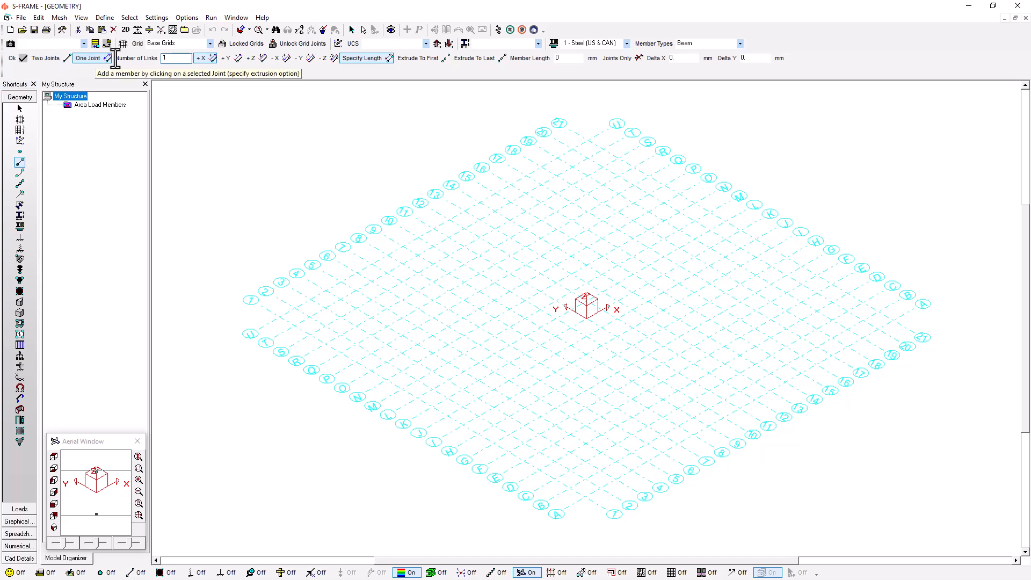
left_click(256, 58)
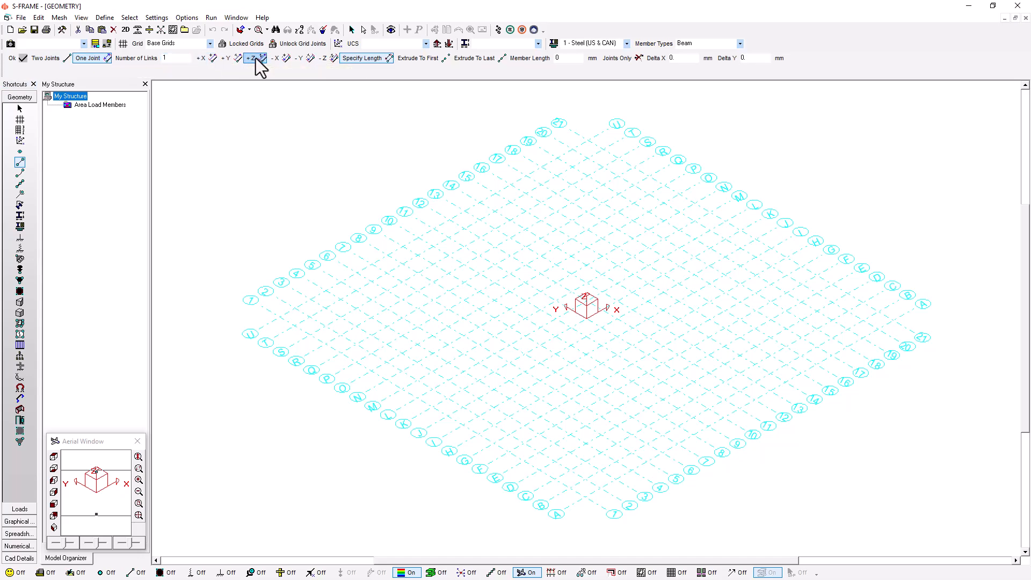
left_click(566, 58)
type("350")
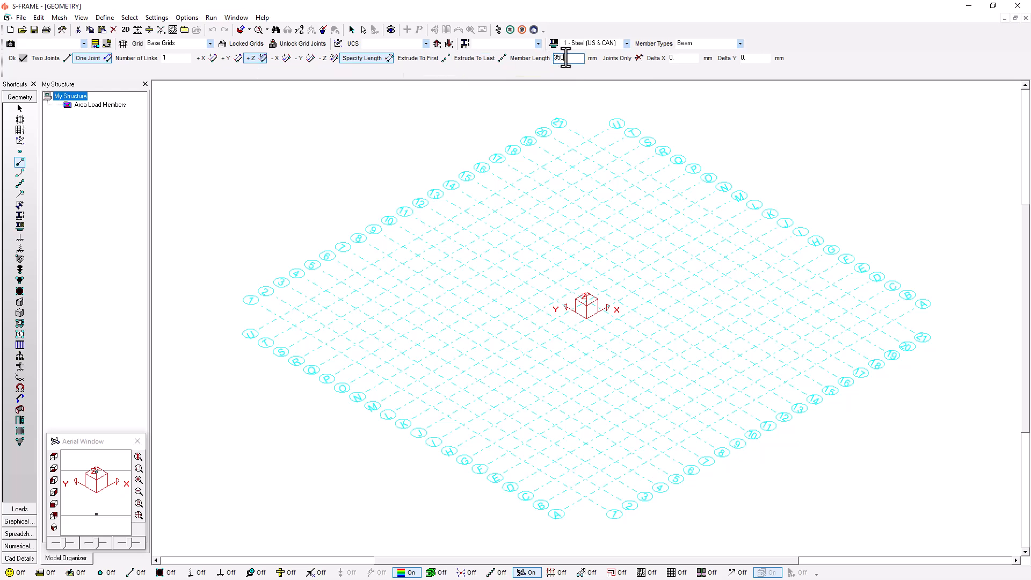
type("0")
left_click(617, 288)
Step: Create a Wall Panel 3500 mm high and 300 mm thick in Concrete C35 (BS8110), from X 7000 to X 10000 mm on the column's gridline
left_click(20, 323)
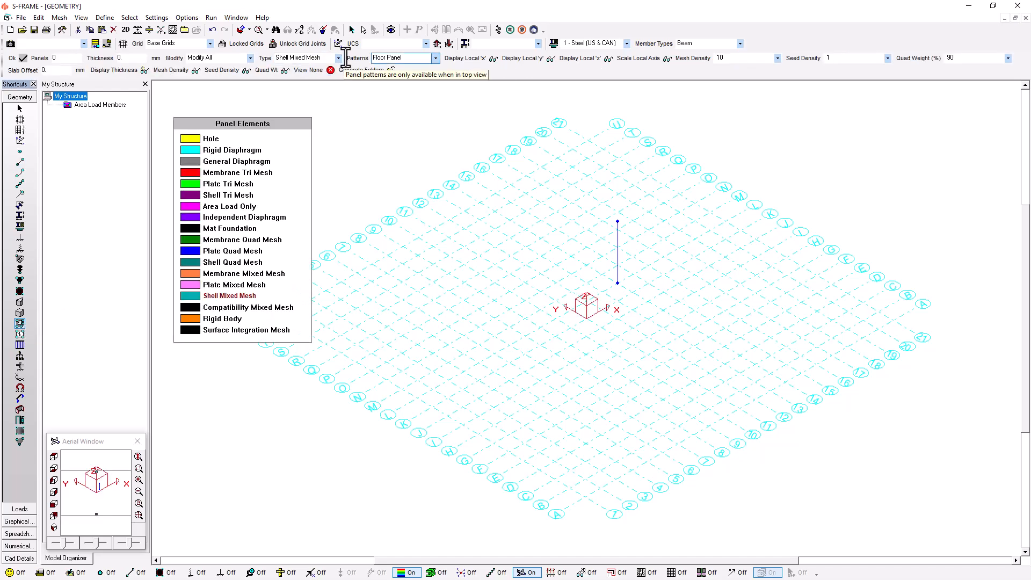
left_click(436, 58)
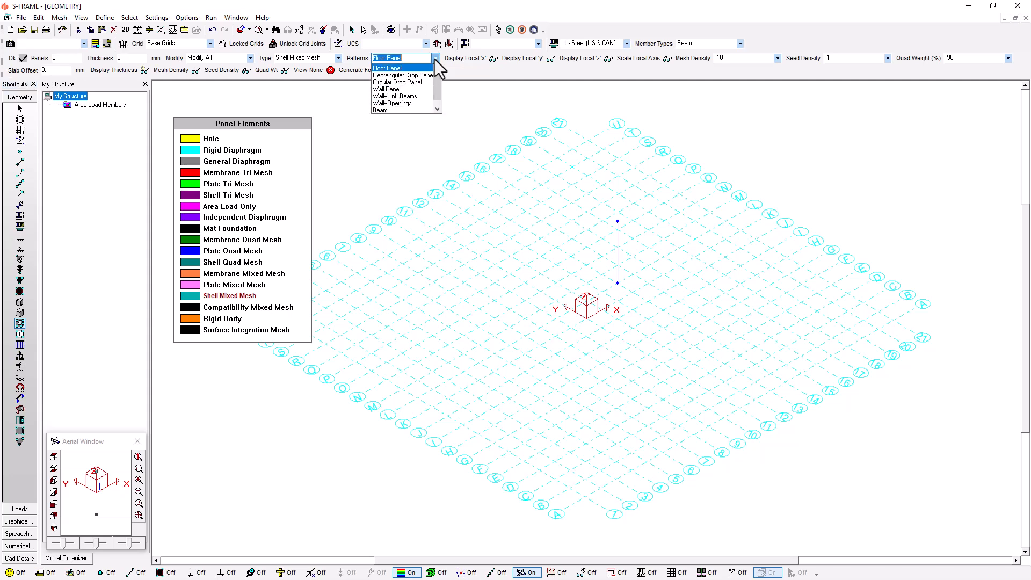
left_click(406, 90)
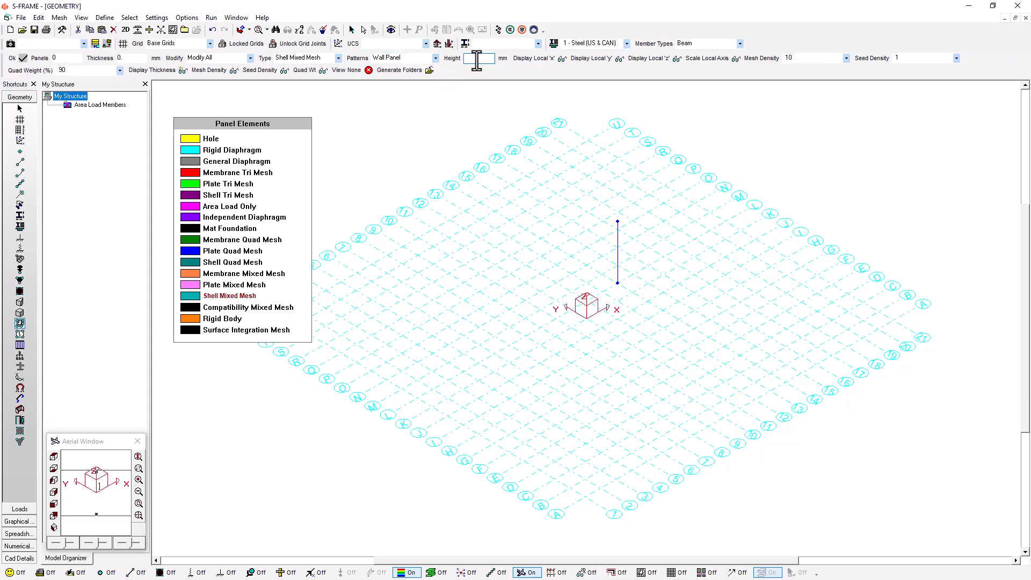
type("3500")
left_click(134, 58)
type("300")
left_click(627, 42)
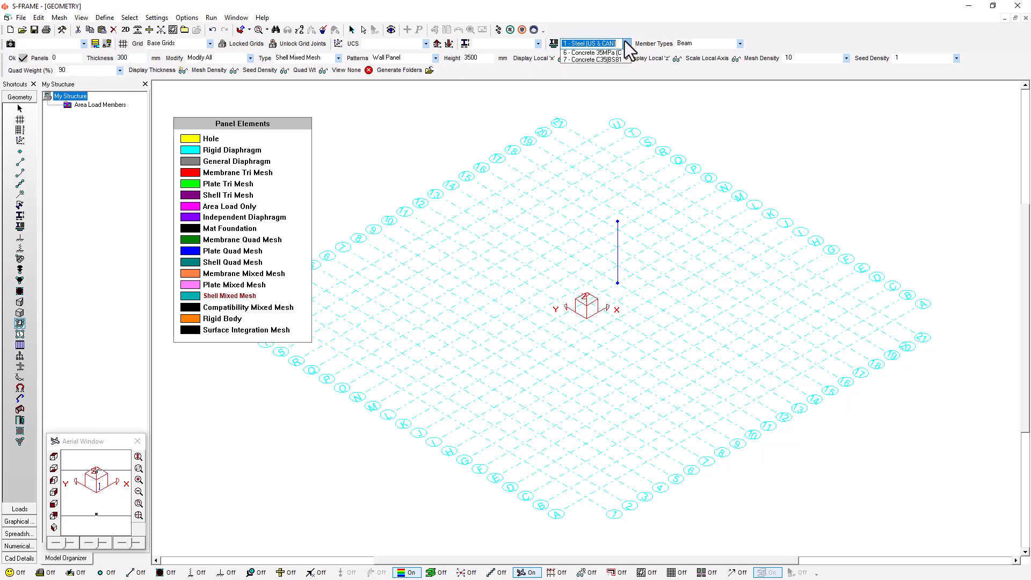
left_click(592, 95)
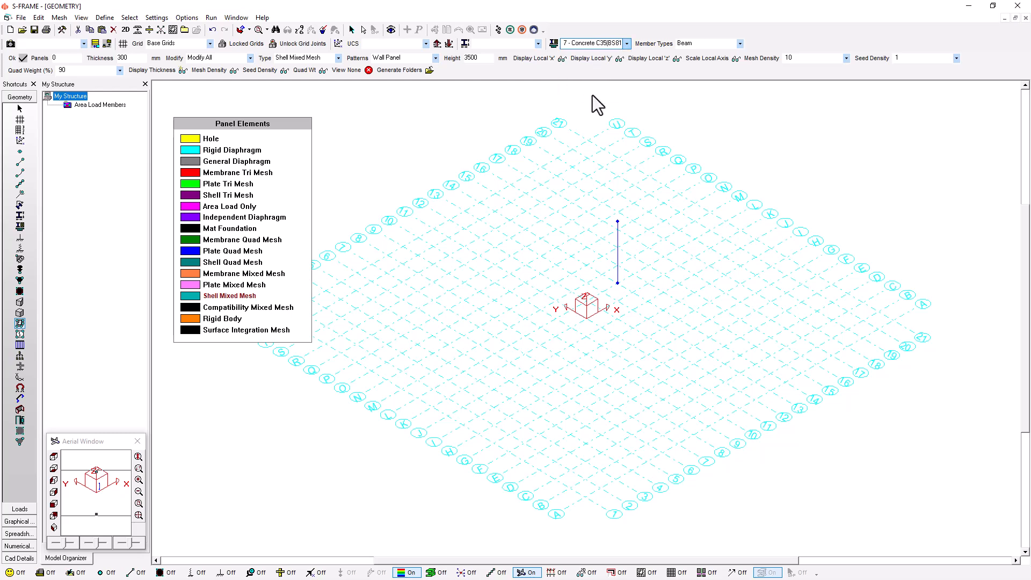
left_click(679, 248)
left_click(726, 222)
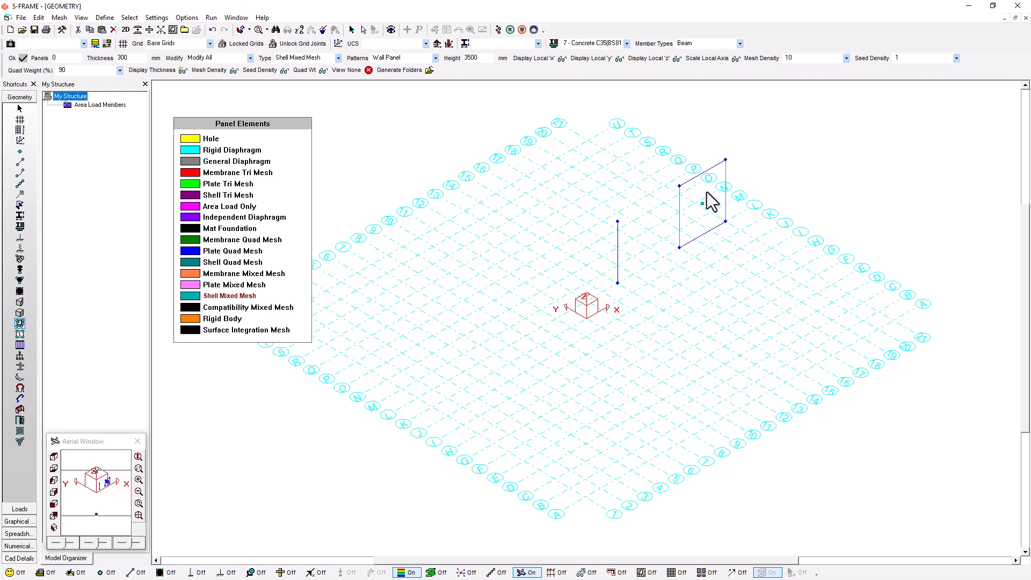
Step: Add a two-joint member in Steel (US & CAN) from the column's top joint to the wall's nearest upper corner
left_click(21, 162)
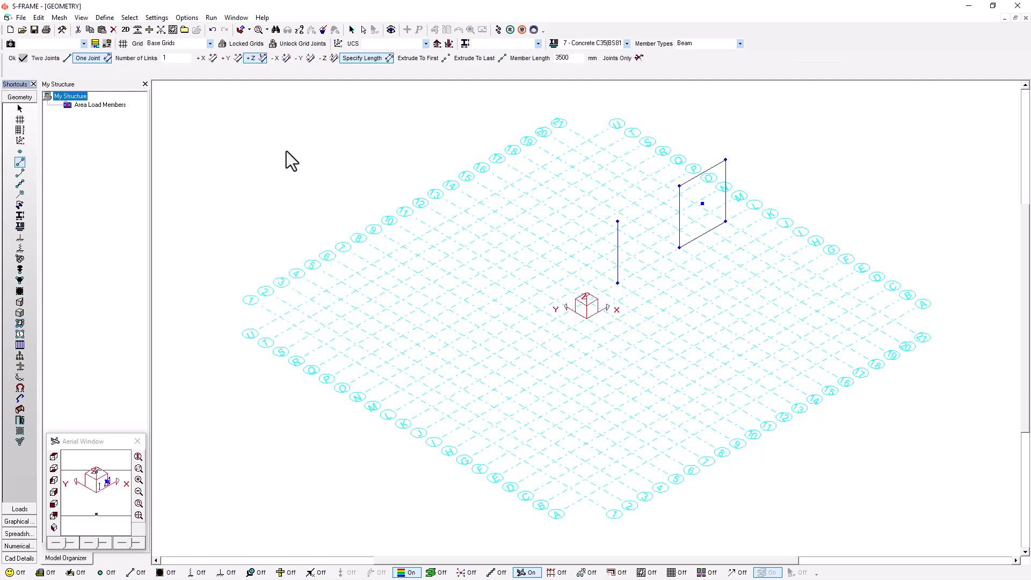
left_click(42, 58)
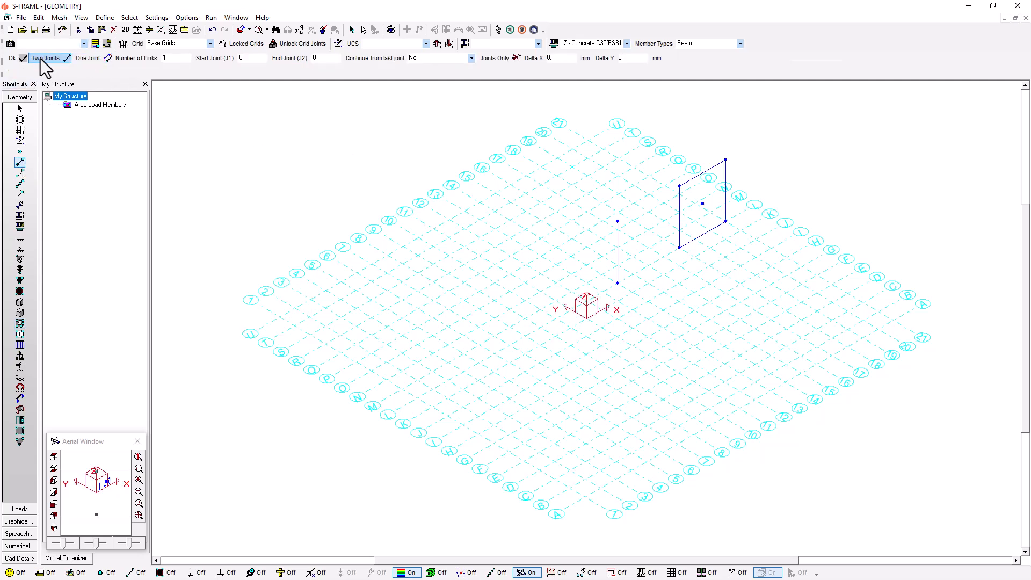
left_click(627, 43)
scroll(592, 65, "up", 2)
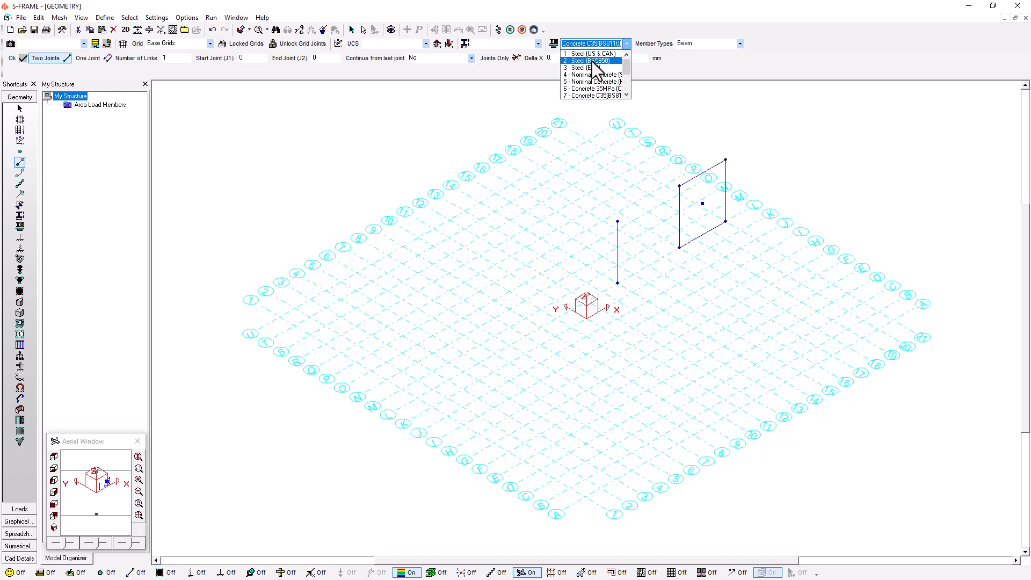
left_click(591, 54)
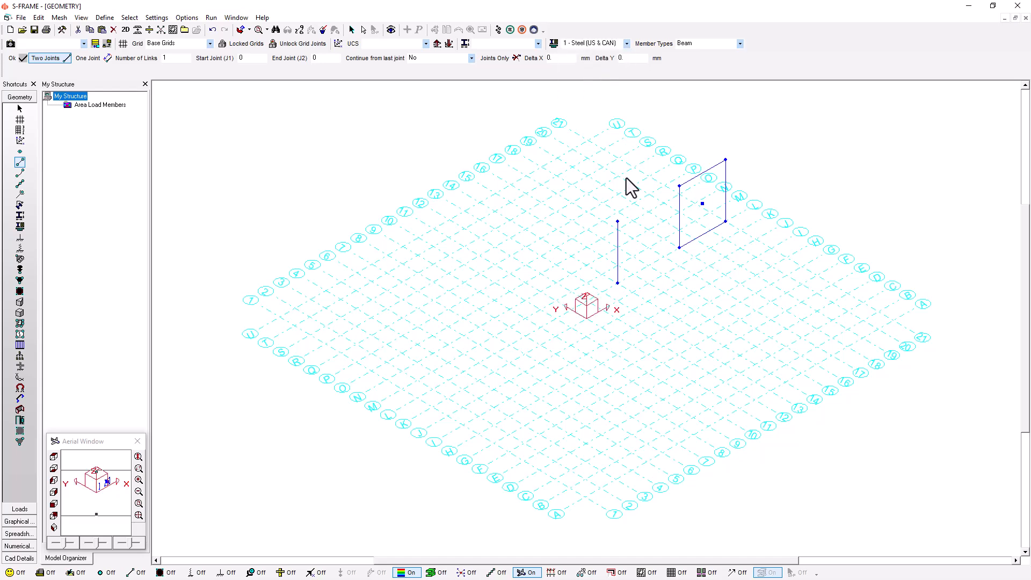
left_click(617, 221)
left_click(680, 186)
Step: Generate the mesh of the wall panel and accept the mesh quality
left_click(171, 31)
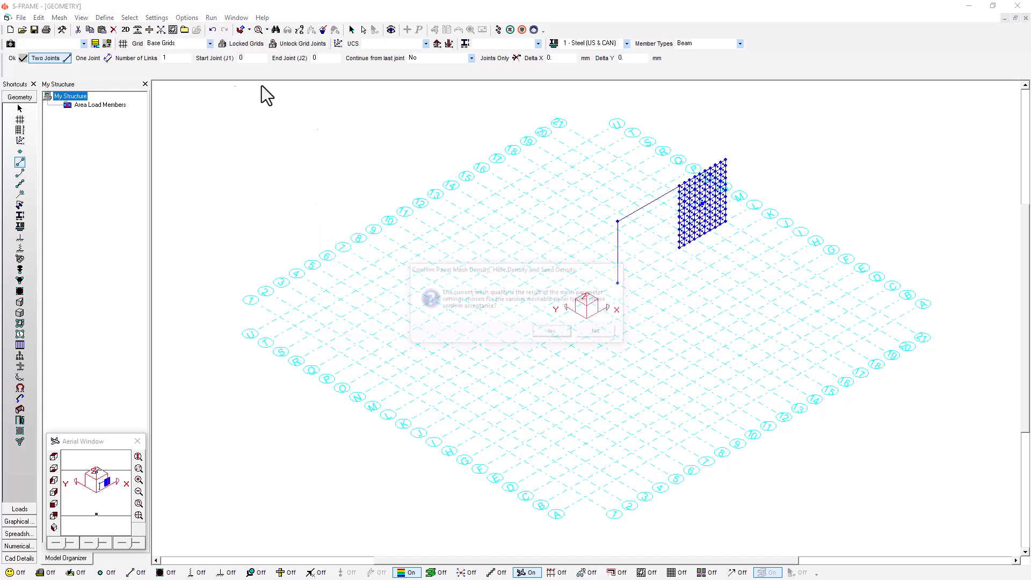
left_click(559, 337)
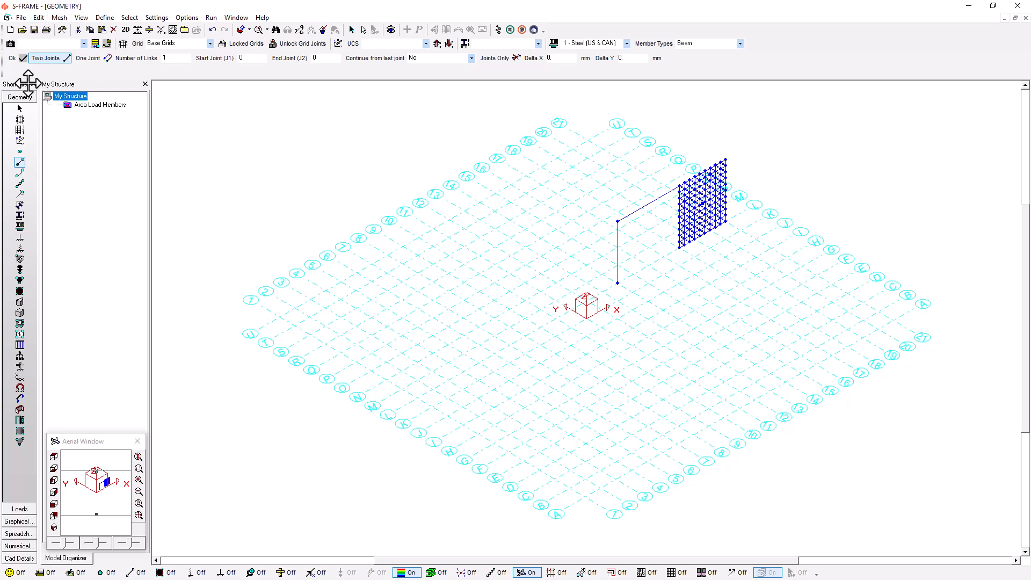
Step: Translate the whole structure by 1500 mm in the Y direction
left_click(39, 18)
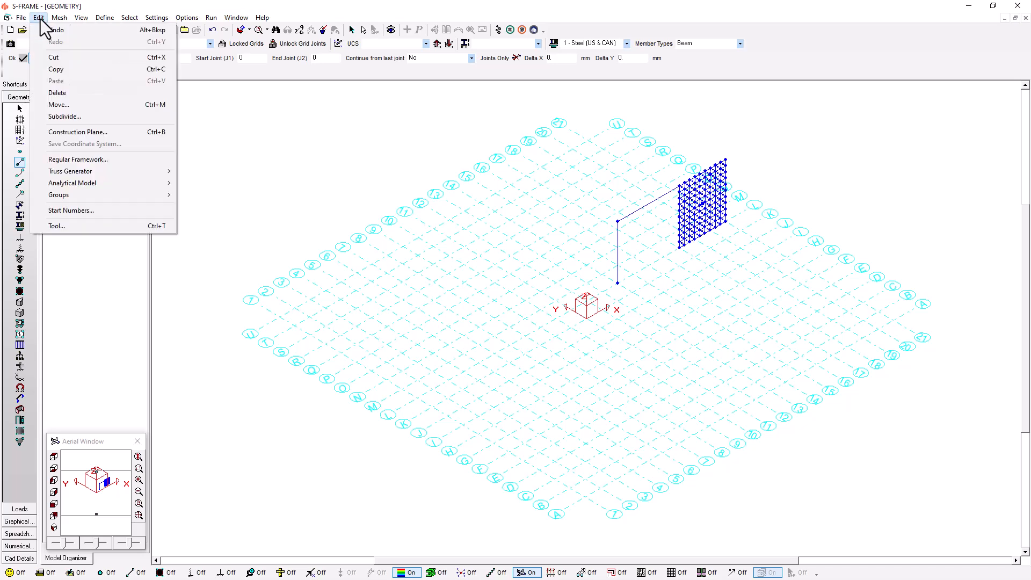
left_click(59, 104)
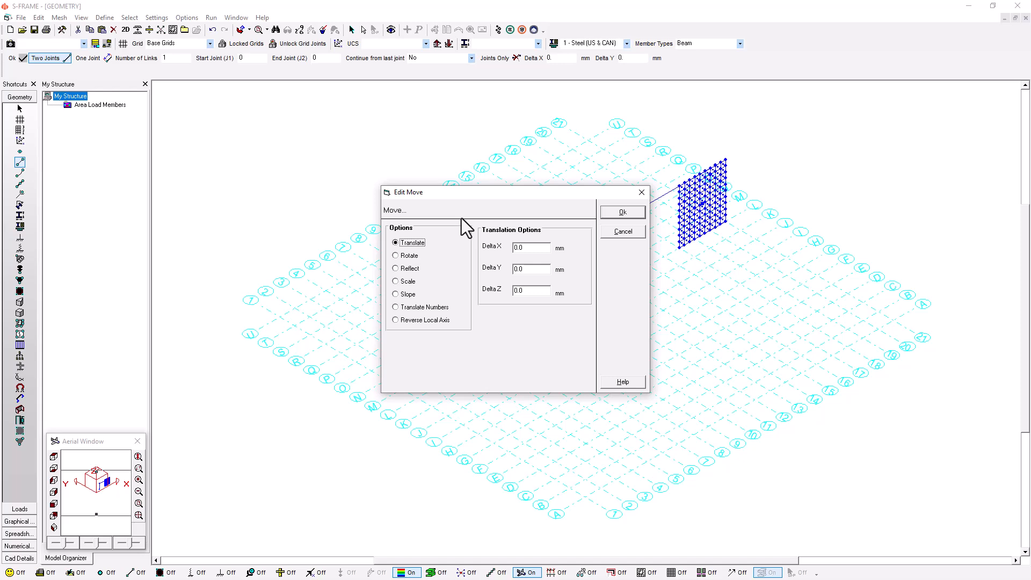
left_click_drag(478, 198, 347, 162)
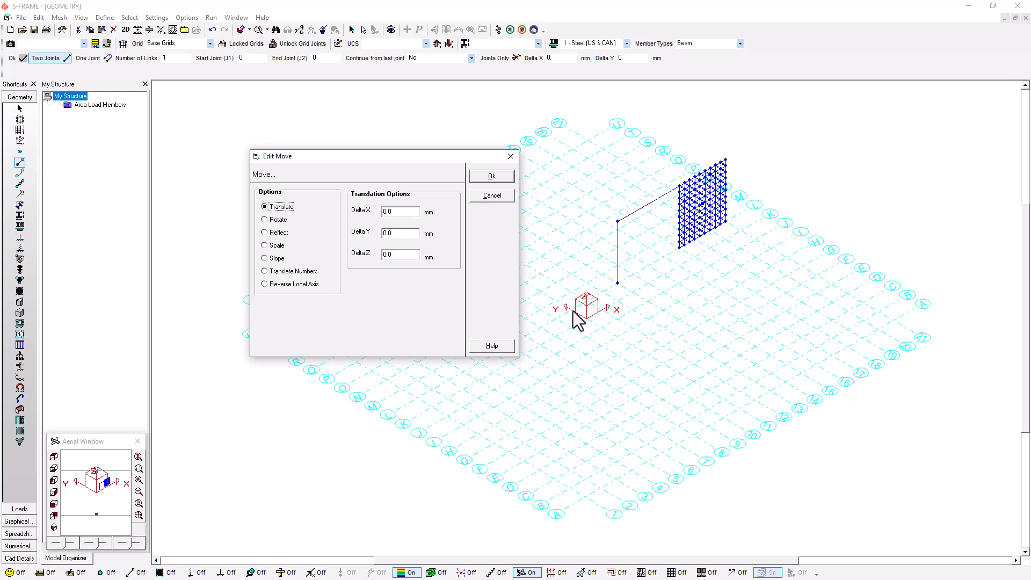
left_click_drag(386, 215, 412, 216)
key("Tab")
type("1500")
left_click(482, 177)
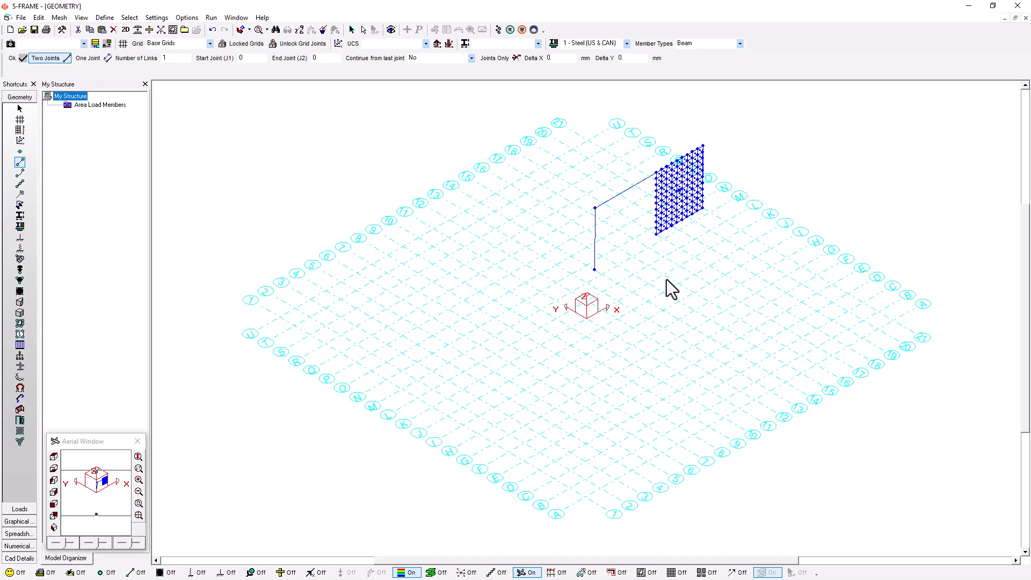
Step: Set the Y coordinate of all joints to 1000 mm in the joint properties table
left_click(24, 152)
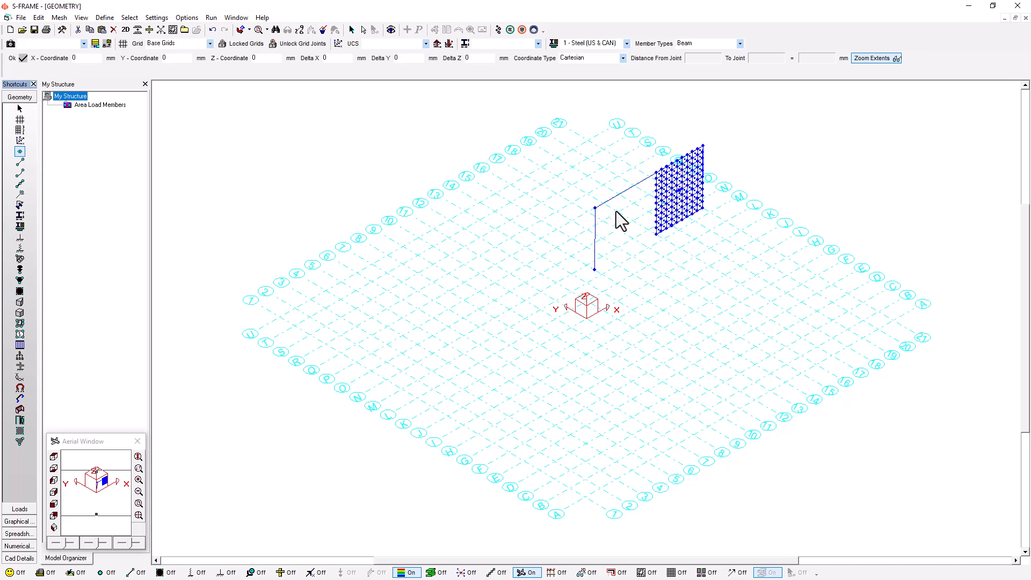
right_click(596, 208)
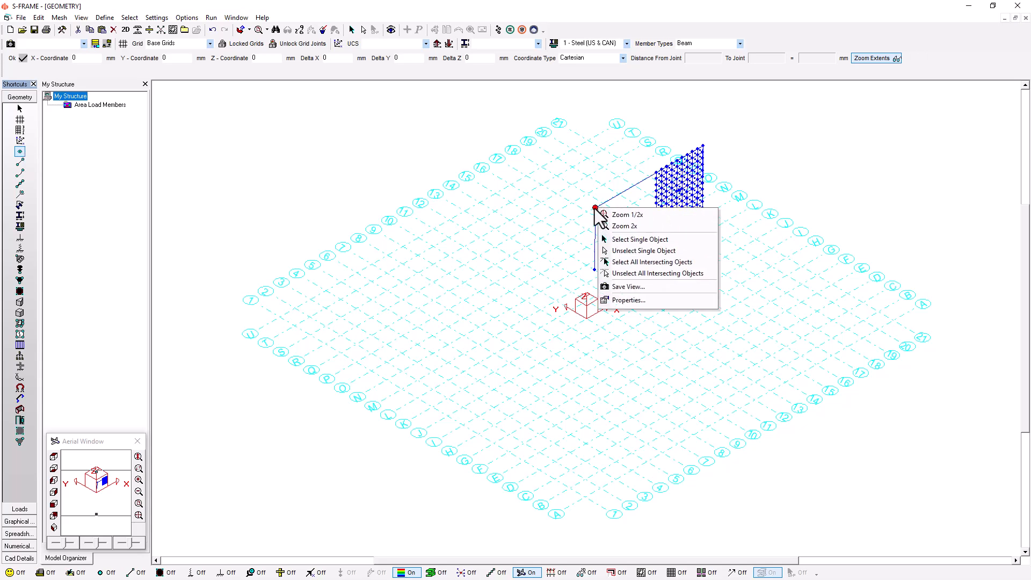
left_click(645, 300)
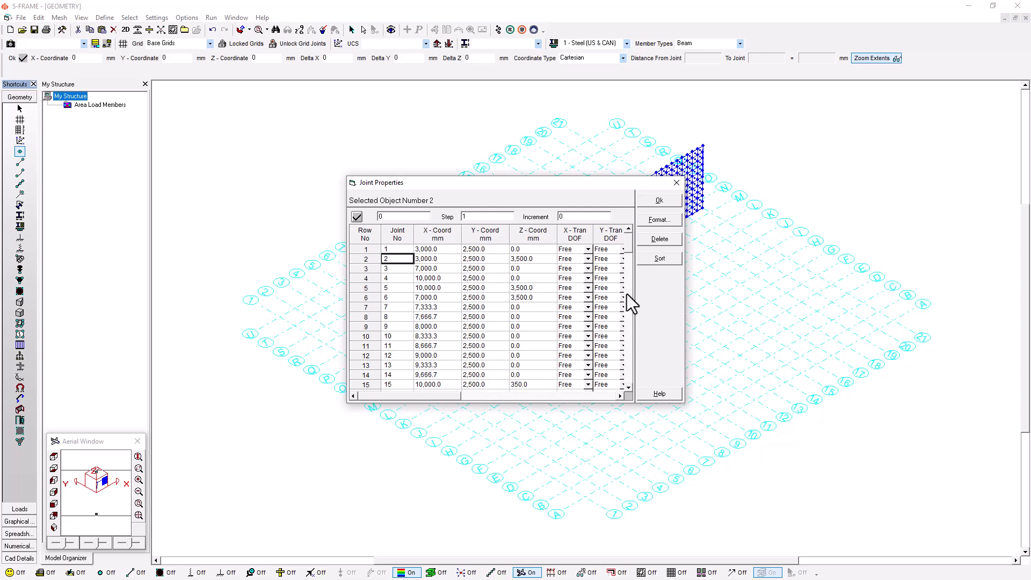
left_click(485, 233)
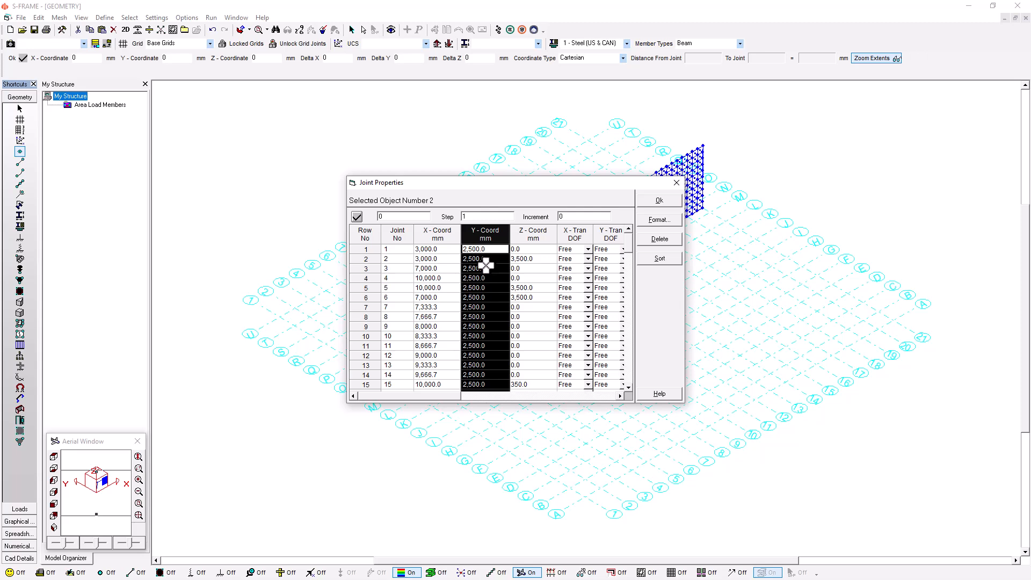
left_click_drag(522, 185, 388, 183)
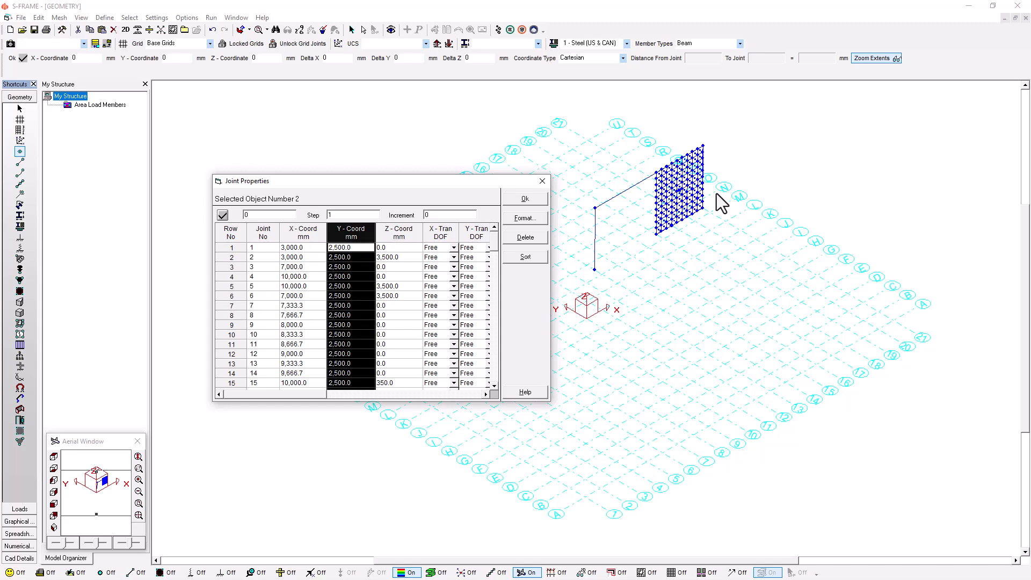
left_click(288, 216)
type("1000")
left_click(527, 202)
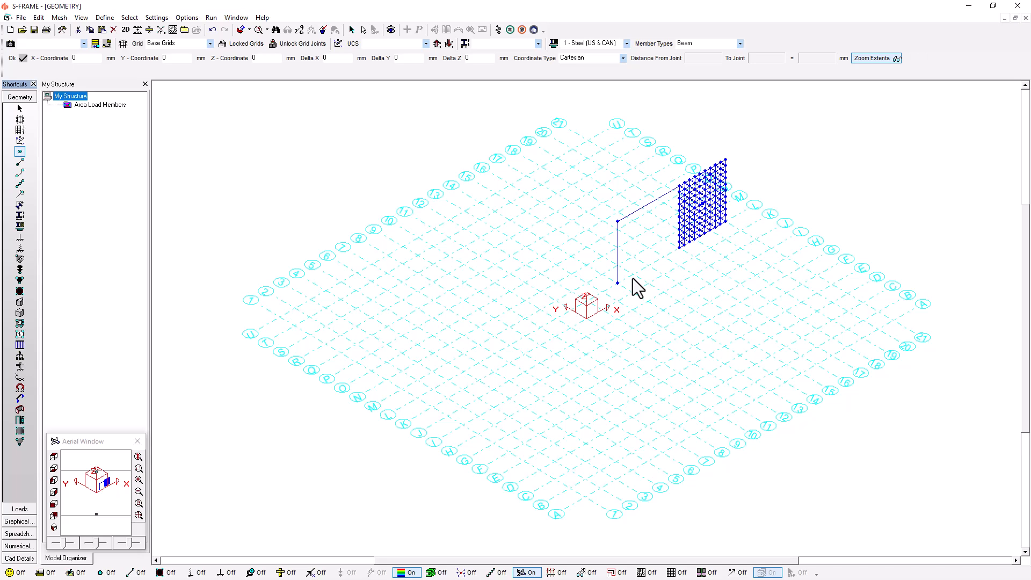
Step: Rotate the whole structure by 180 degrees about the Z axis
left_click(38, 18)
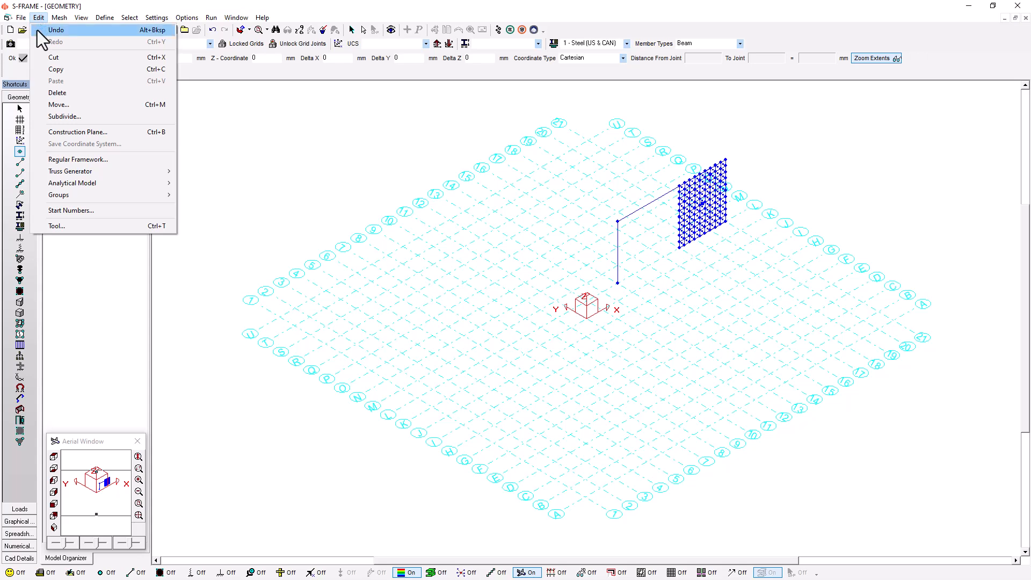
left_click(61, 106)
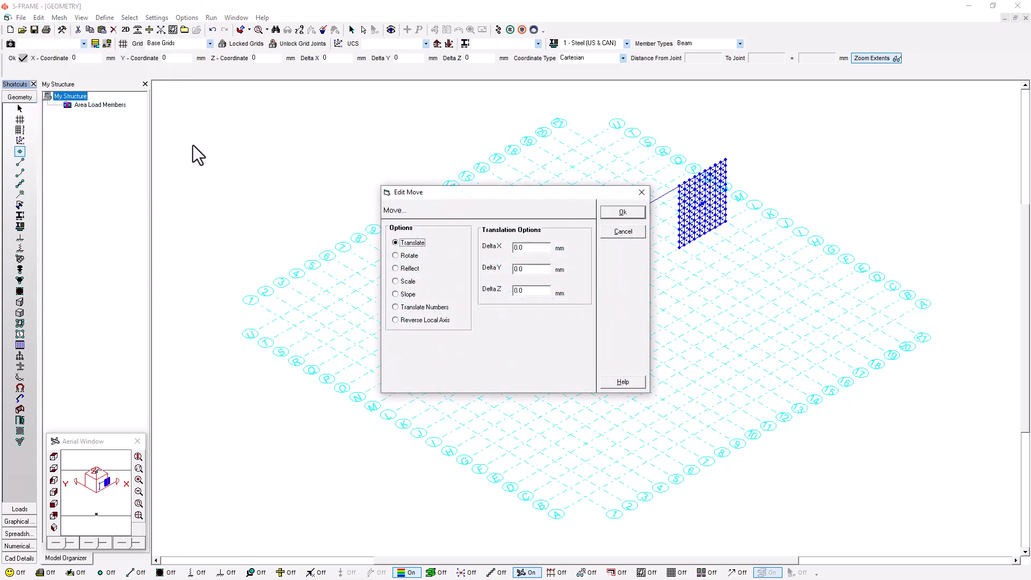
left_click(408, 256)
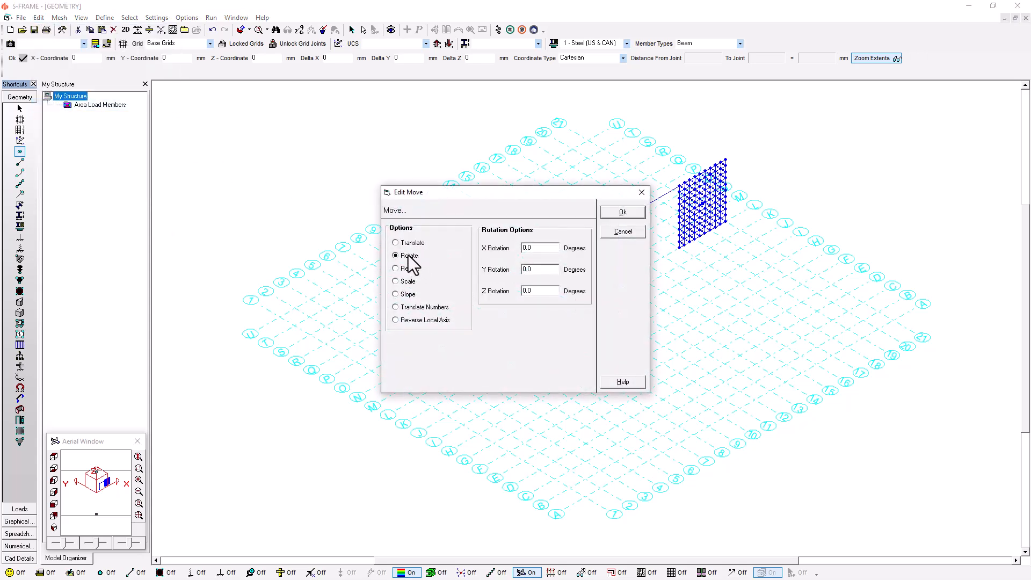
left_click_drag(550, 199, 360, 154)
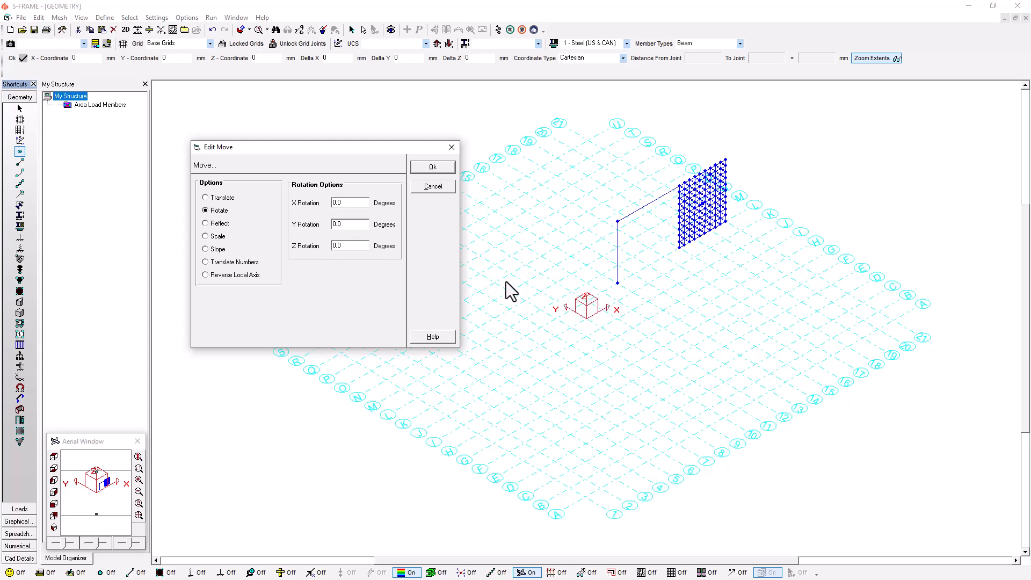
double_click(354, 247)
type("180")
left_click(433, 168)
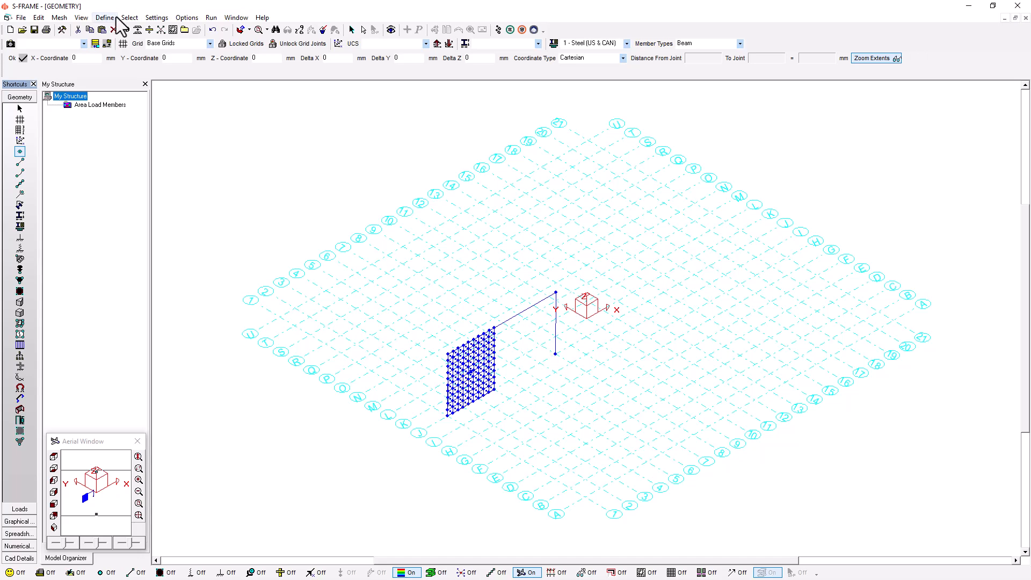
Step: Reflect the whole structure about the ZY plane, making a copy
left_click(43, 16)
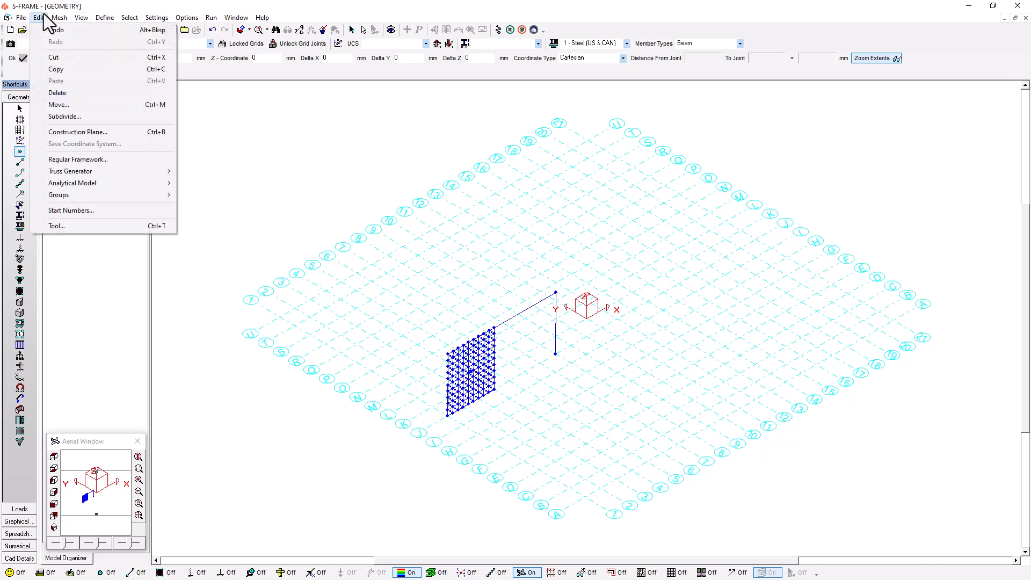
left_click(64, 106)
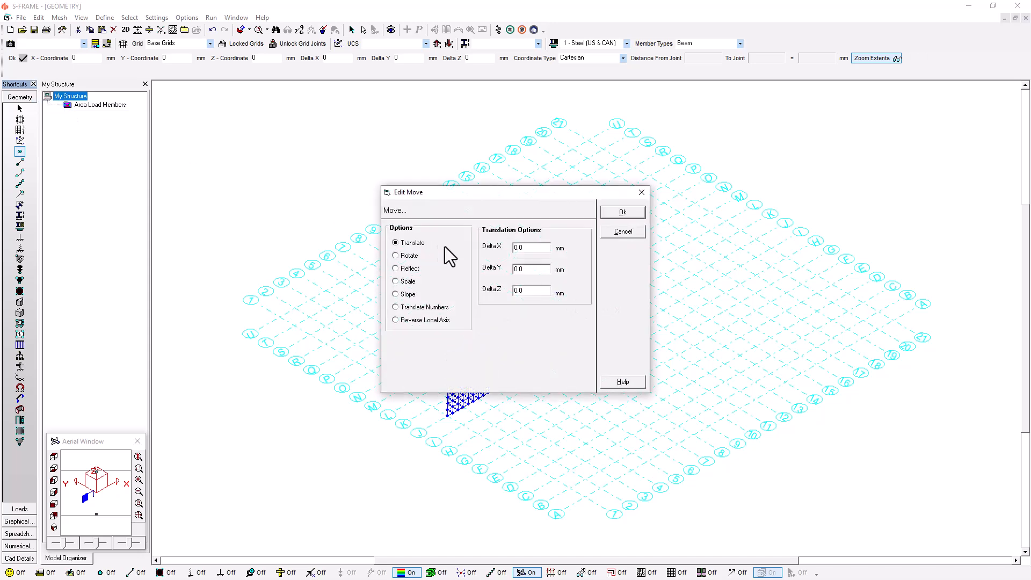
left_click(397, 268)
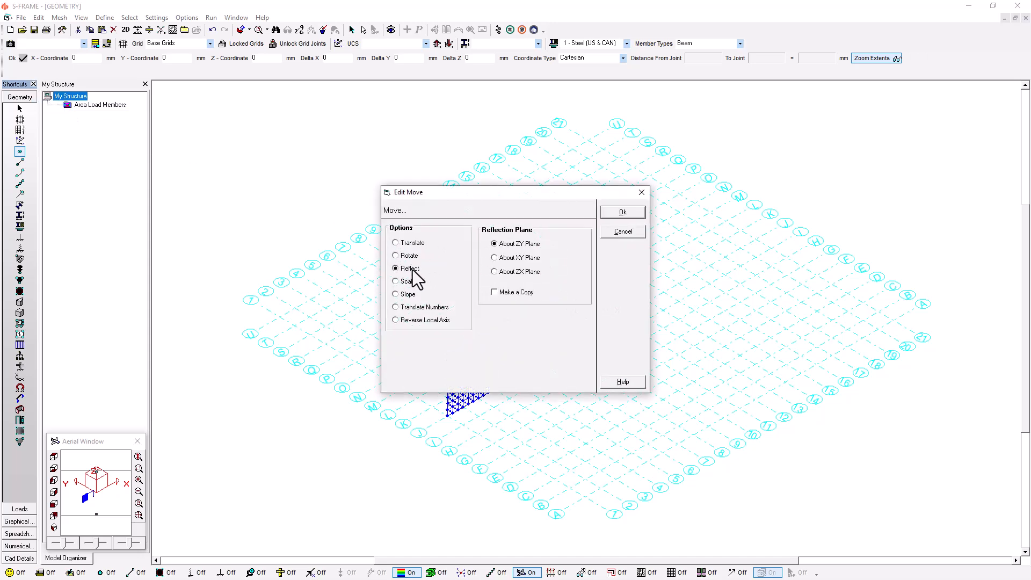
left_click_drag(502, 195, 296, 152)
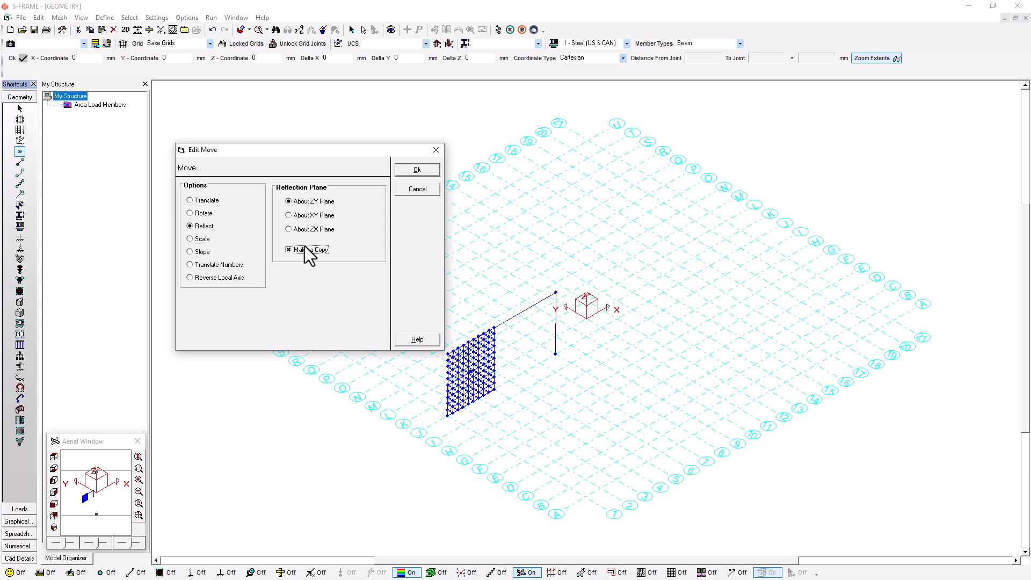
left_click(416, 170)
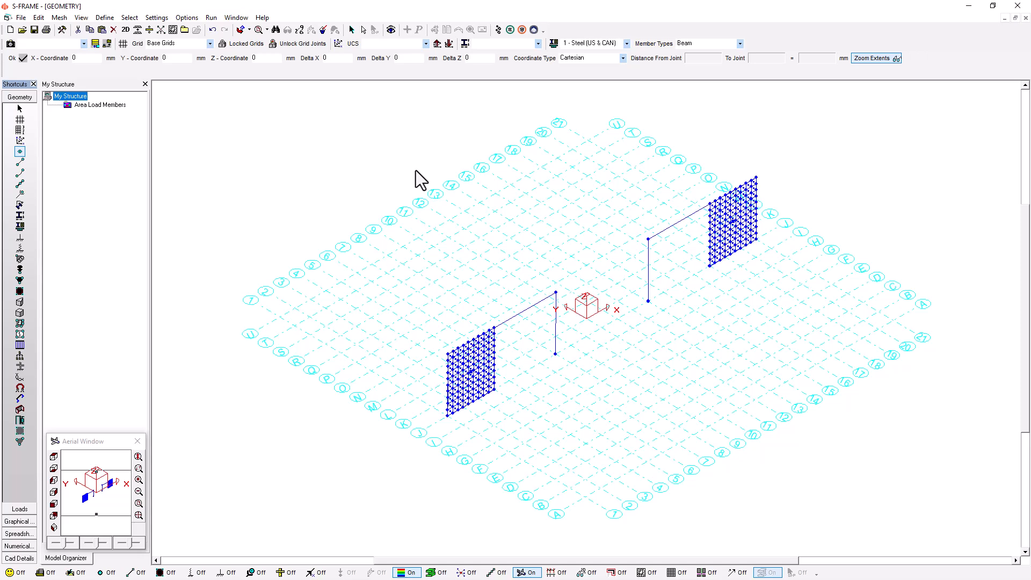
Step: Reflect both frames about the ZX plane, making a copy
left_click(39, 17)
left_click(68, 104)
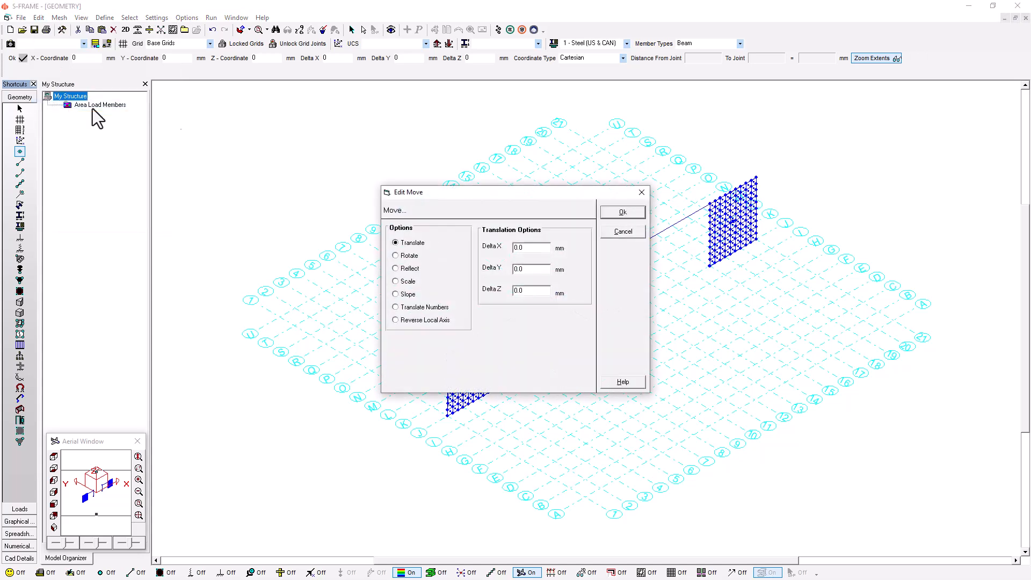
left_click_drag(513, 191, 333, 139)
left_click(203, 201)
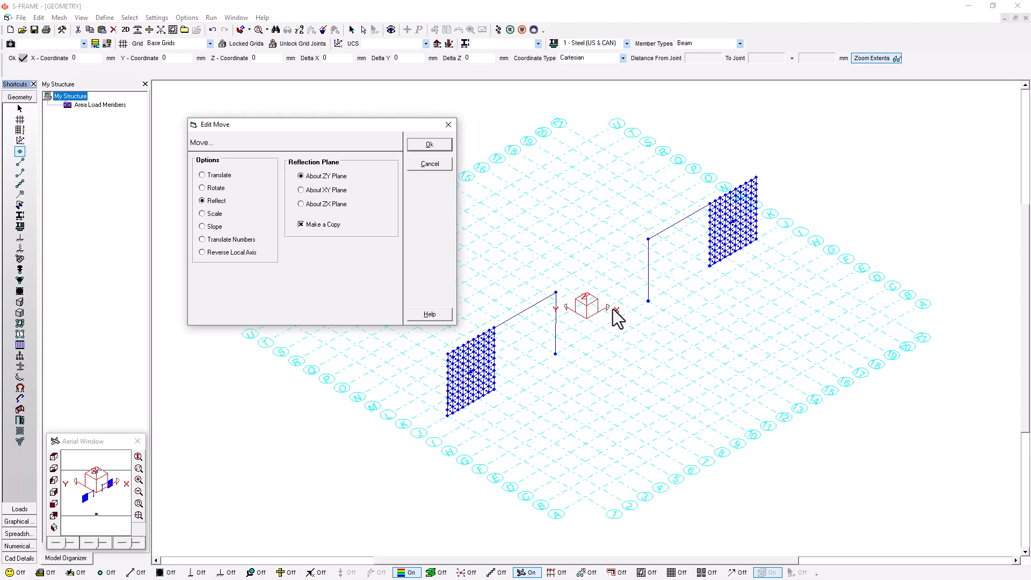
left_click(323, 205)
left_click(430, 145)
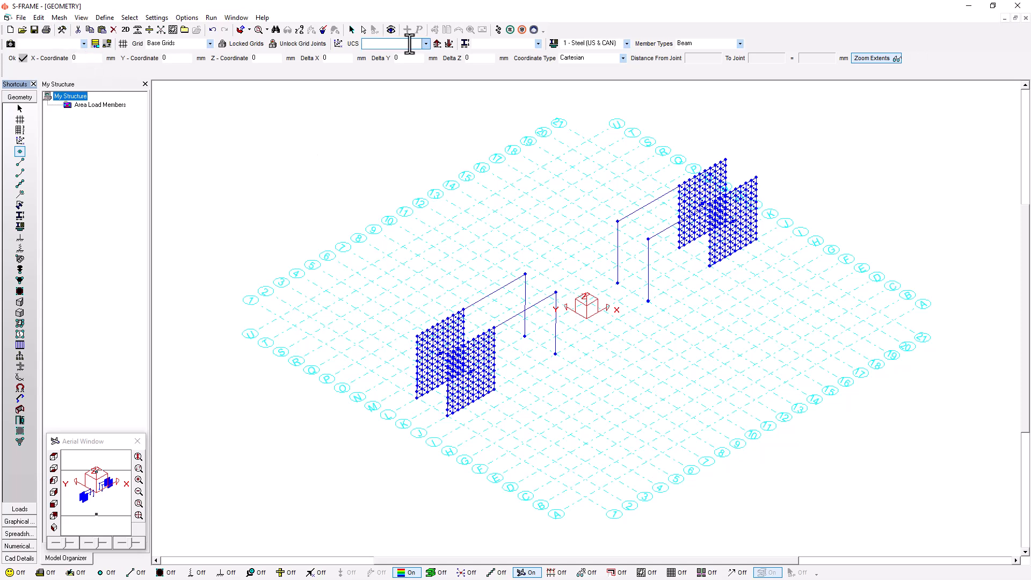
Step: Deselect the whole structure and switch to the plan view
left_click(363, 30)
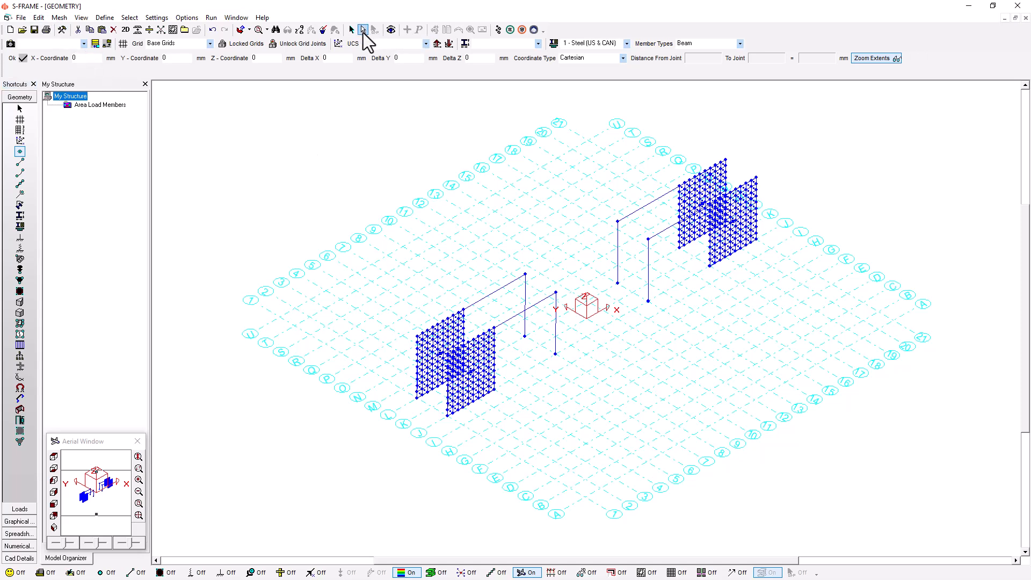
left_click(55, 458)
left_click_drag(350, 324, 562, 370)
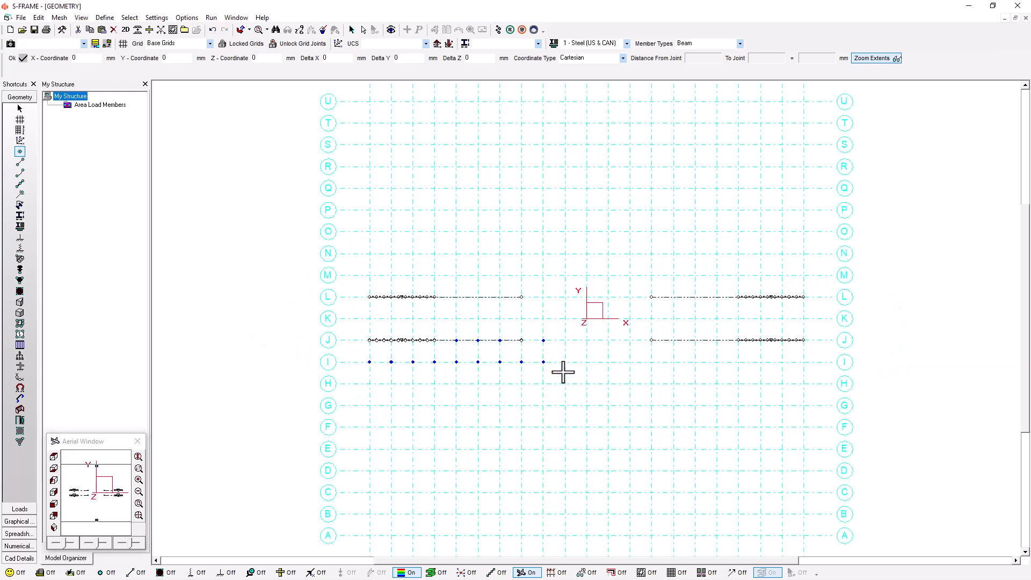
left_click(38, 18)
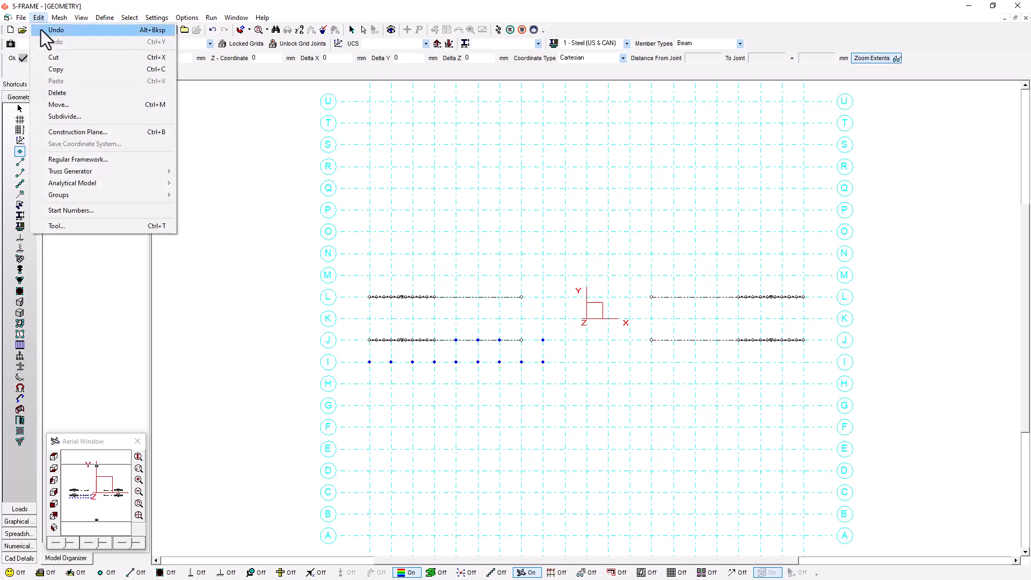
left_click(41, 31)
Step: Select only the column, beam and wall on grid line J at negative X, and return to the isometric view
left_click(20, 108)
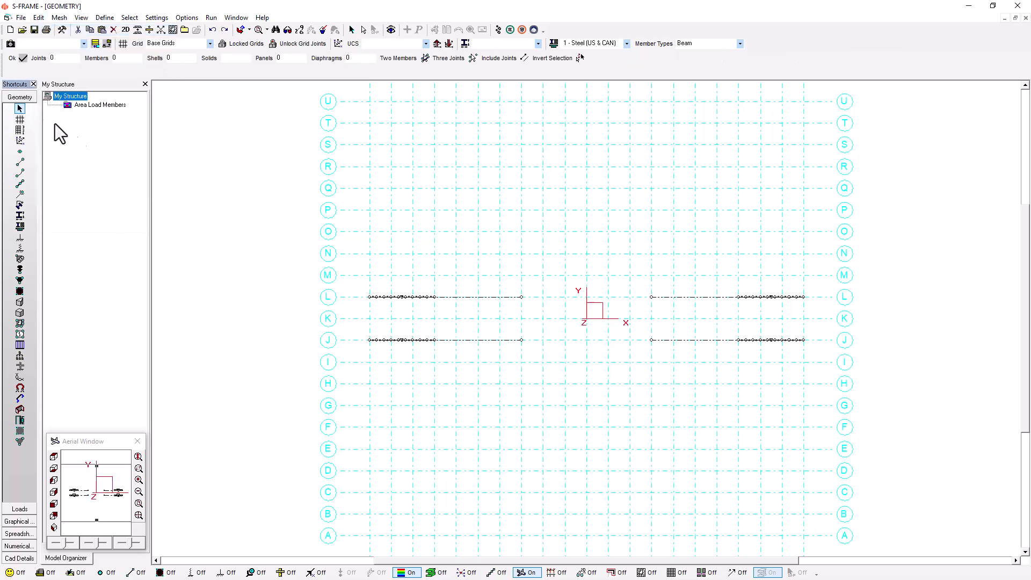
left_click_drag(342, 323, 557, 373)
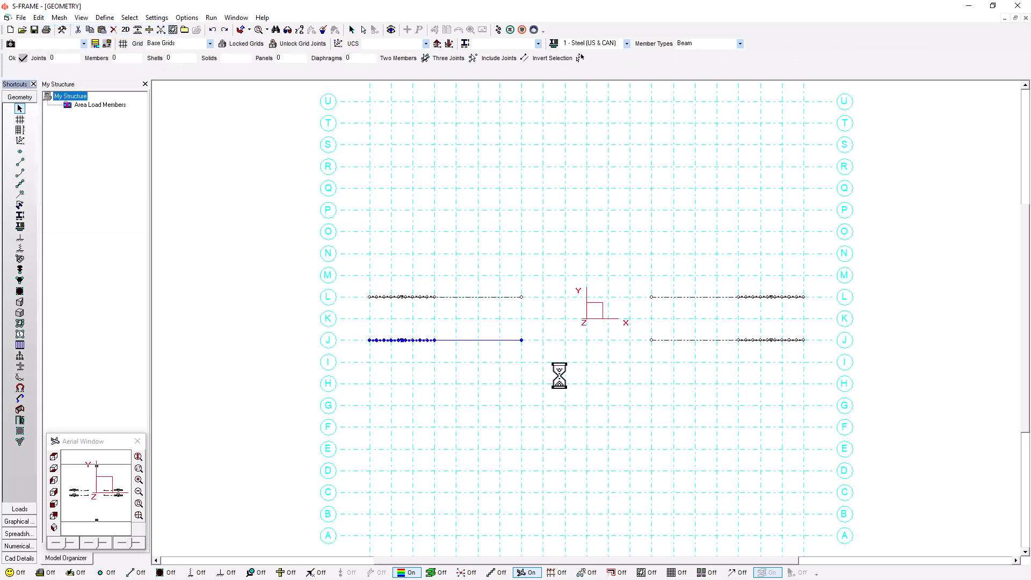
left_click(54, 528)
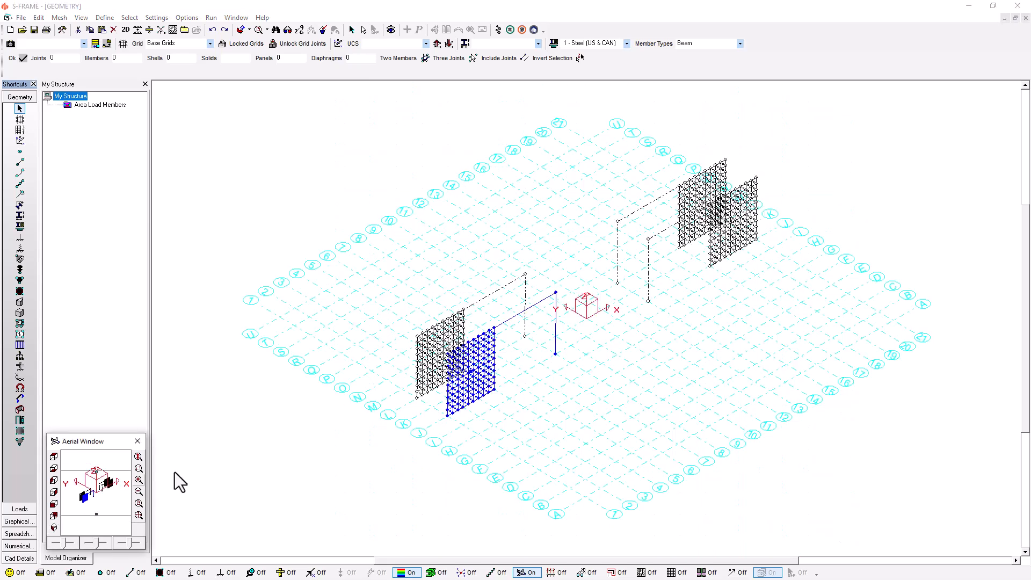
Step: Scale the selected column, beam and wall by 0.5 in X, 1 in Y and 2 in Z
left_click(40, 19)
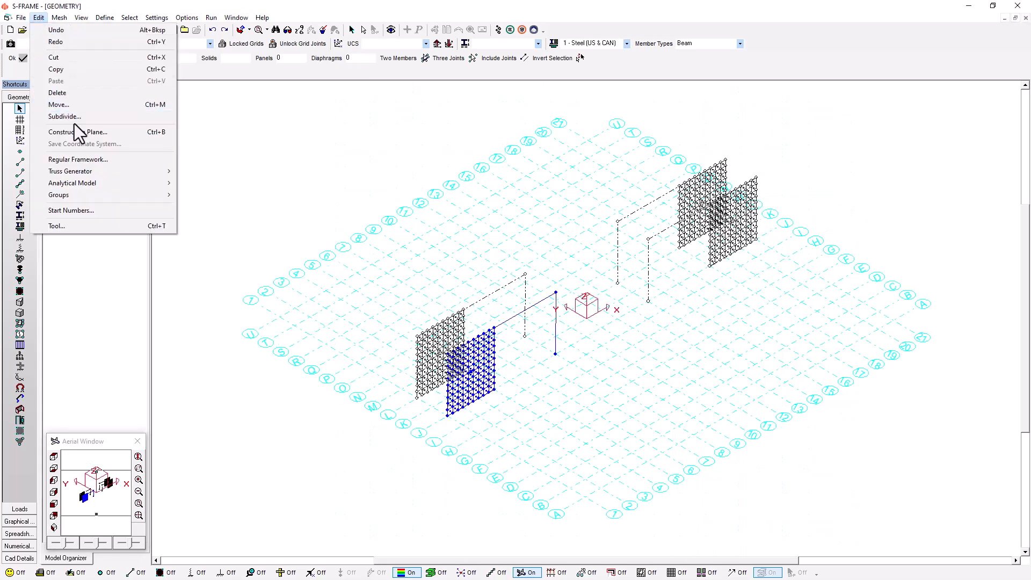
left_click(65, 106)
left_click_drag(503, 189, 265, 107)
left_click(172, 193)
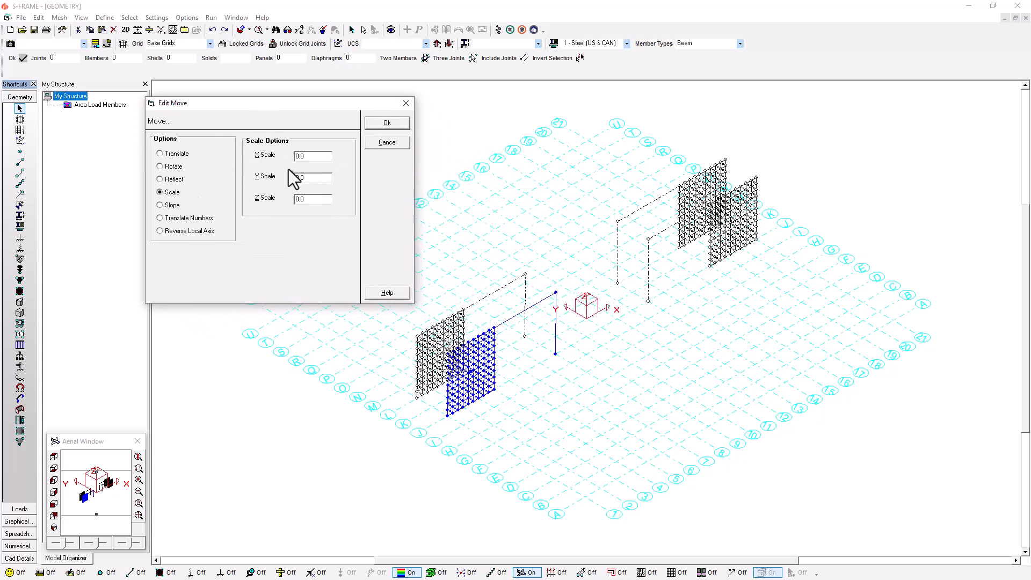
double_click(318, 160)
type(".5")
double_click(299, 178)
type("1")
double_click(307, 202)
type("2")
left_click(387, 124)
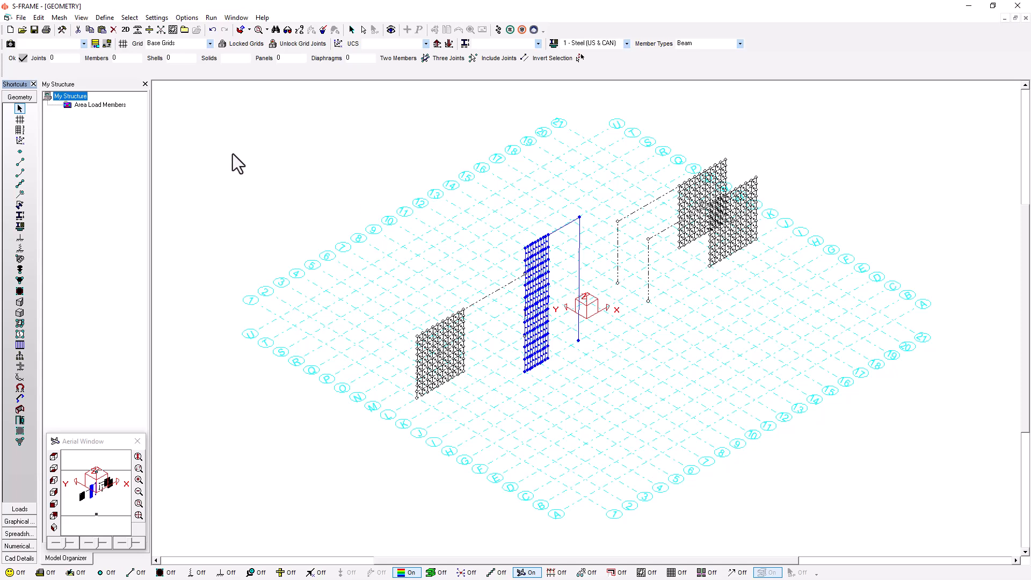
Step: Remove the shell elements and the mesh joints from the scaled wall panel
left_click(20, 292)
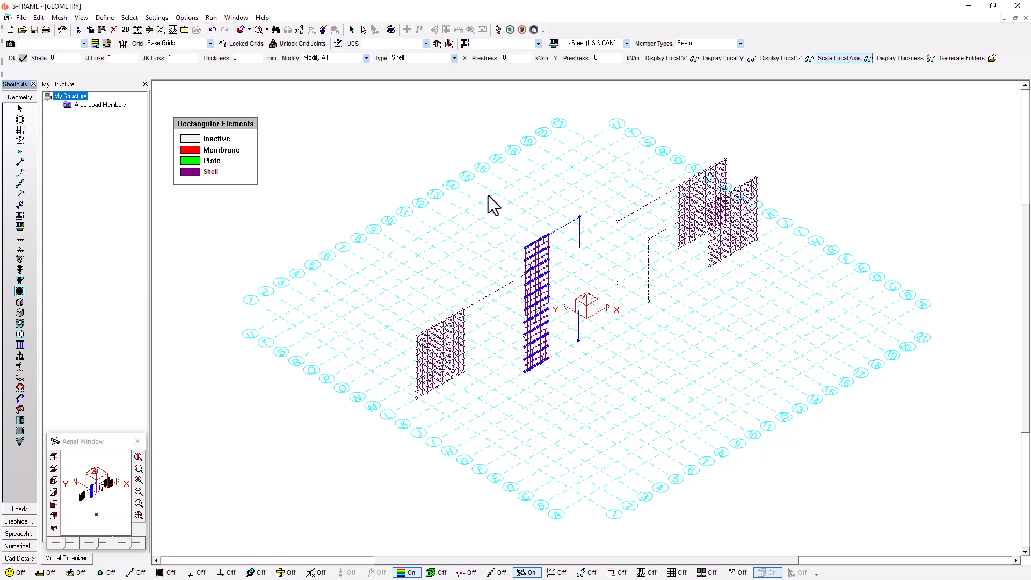
left_click_drag(488, 196, 597, 398)
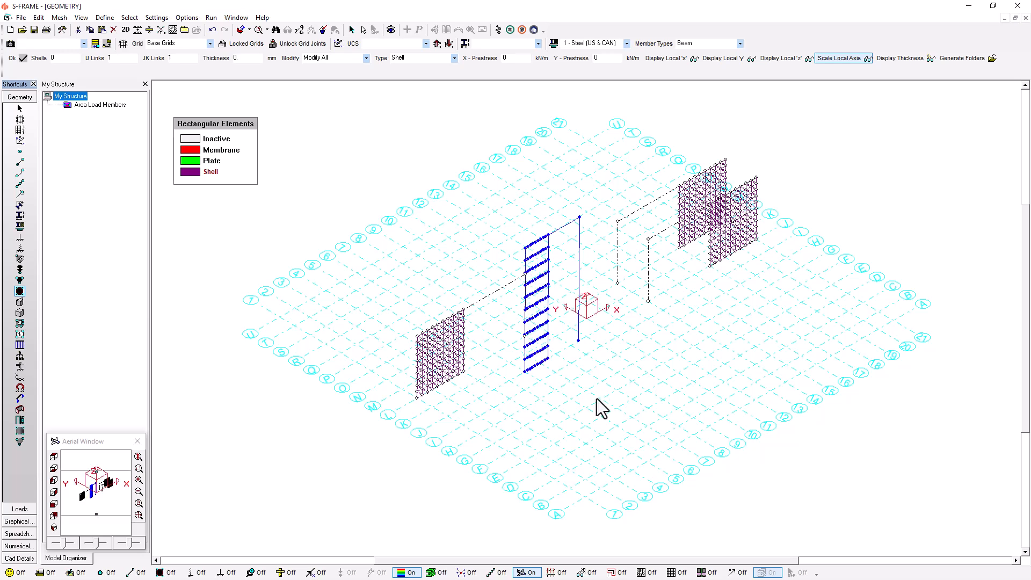
left_click(20, 151)
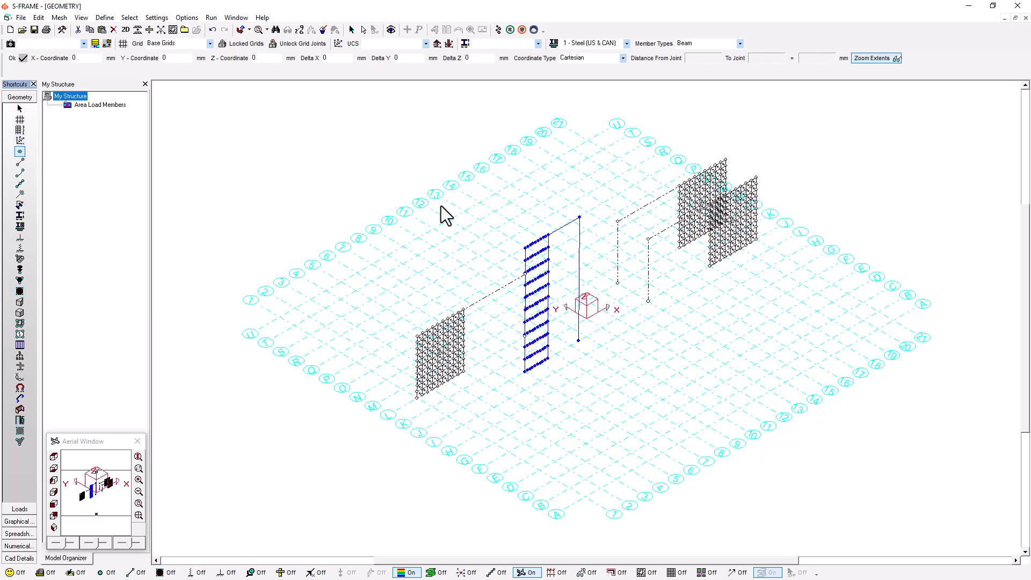
left_click_drag(491, 193, 591, 430)
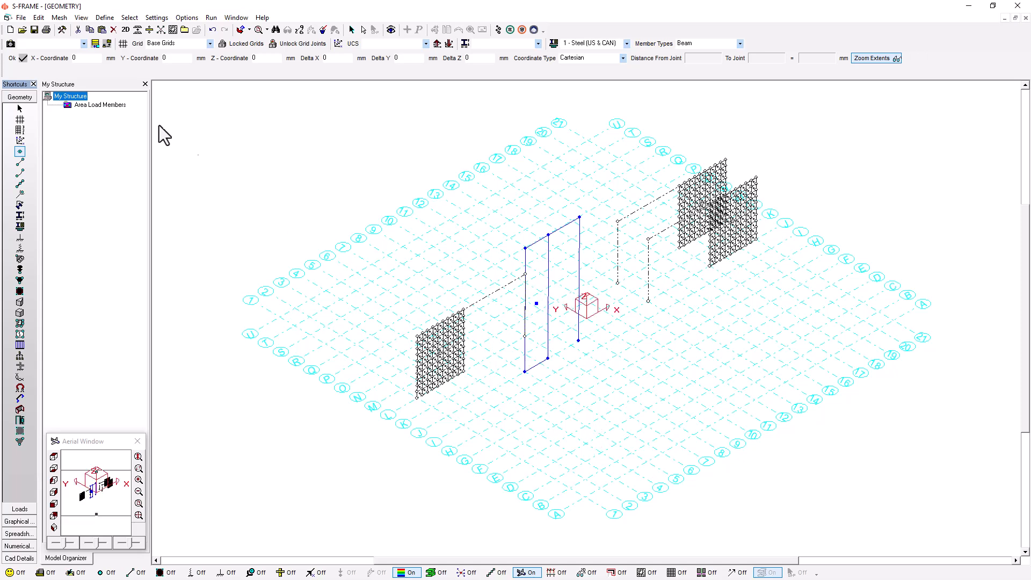
Step: Regenerate the mesh of the scaled wall panel and accept the mesh quality
left_click(173, 30)
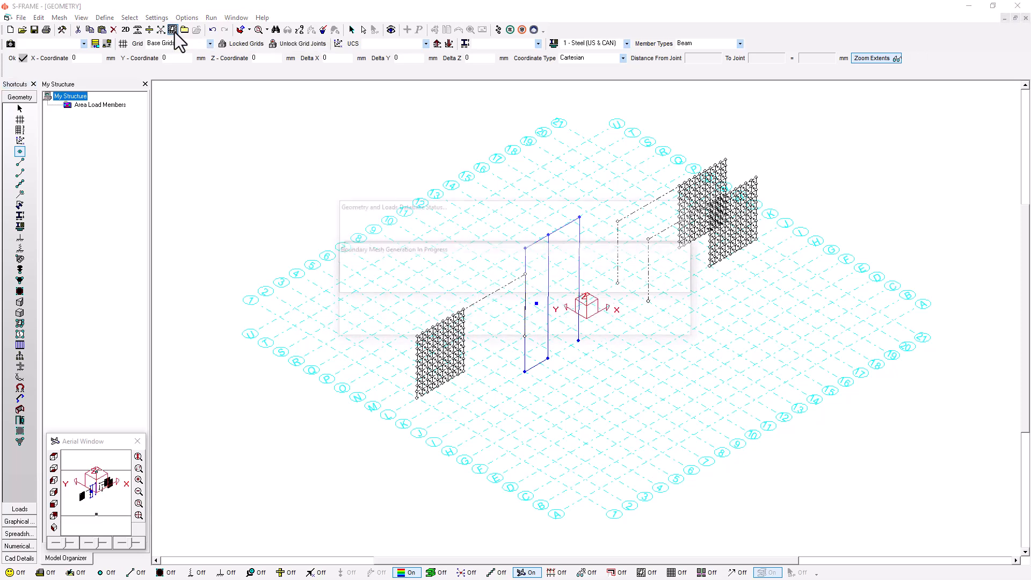
left_click_drag(583, 271, 368, 161)
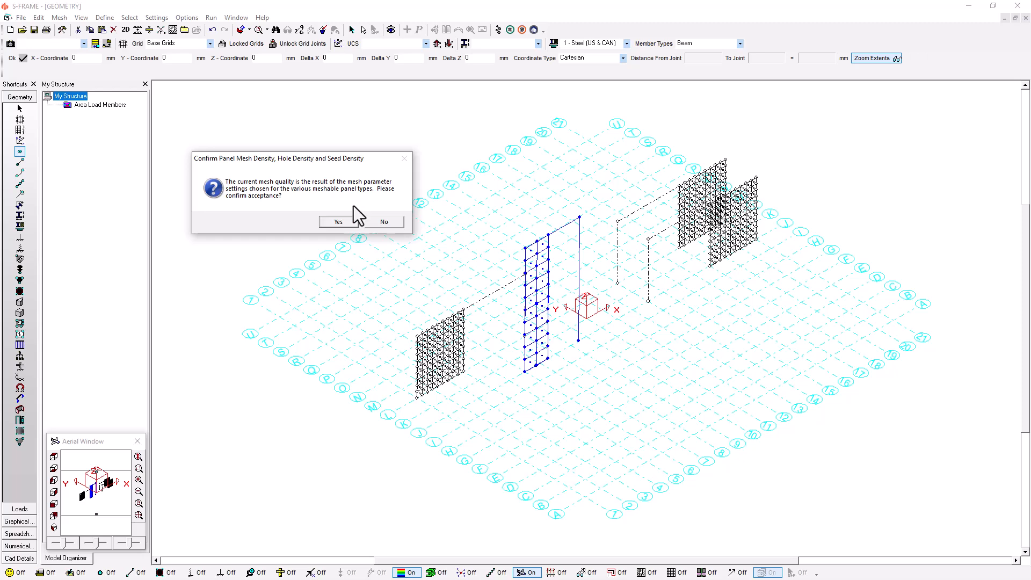
left_click(346, 222)
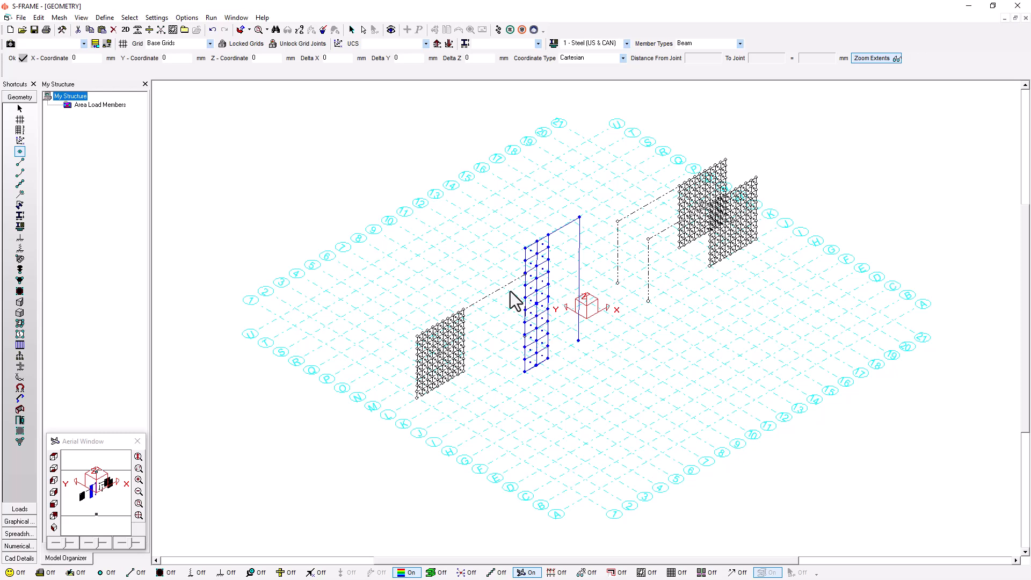
Step: Slope the selected column, beam and wall in the XZ plane, offsetting X by 0.1 times Z
left_click(38, 18)
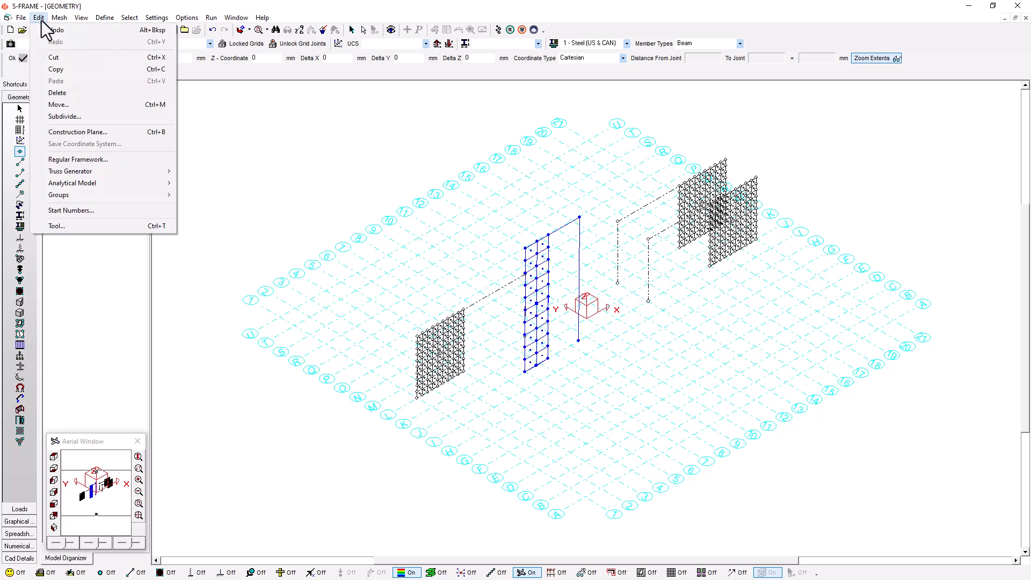
left_click(68, 106)
left_click_drag(446, 187, 172, 115)
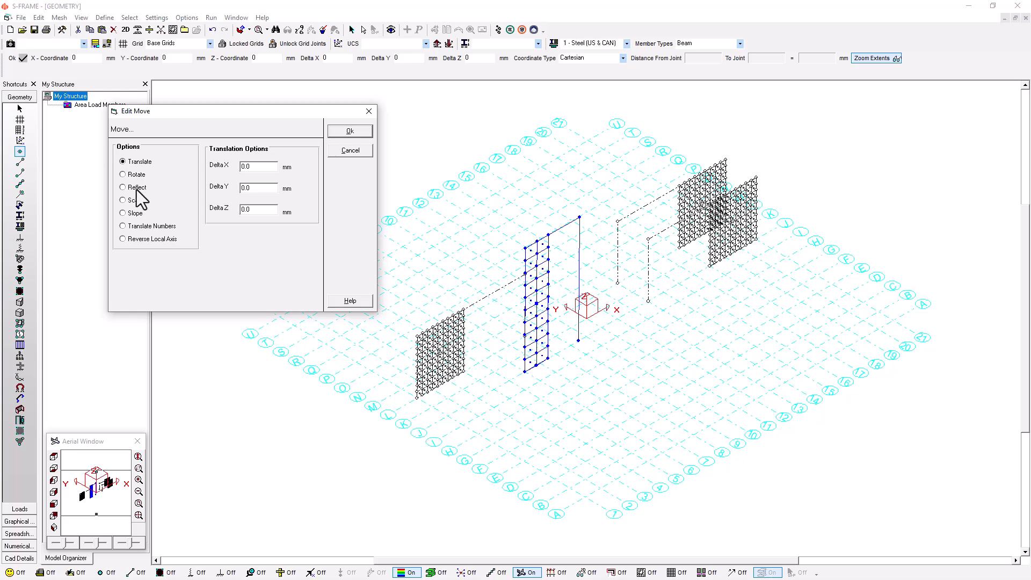
left_click(134, 215)
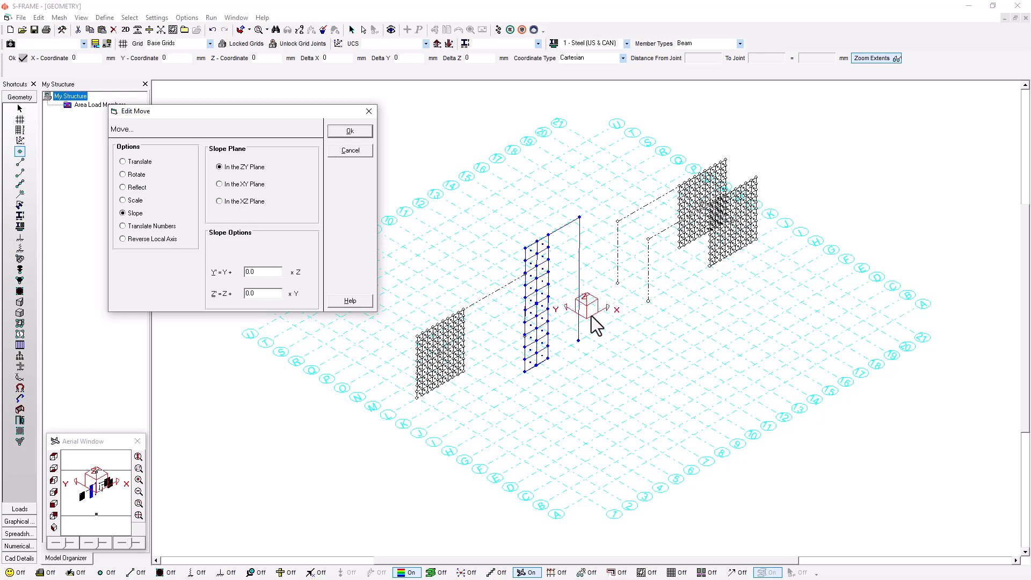
left_click(236, 201)
double_click(268, 251)
type("0.1")
left_click(347, 132)
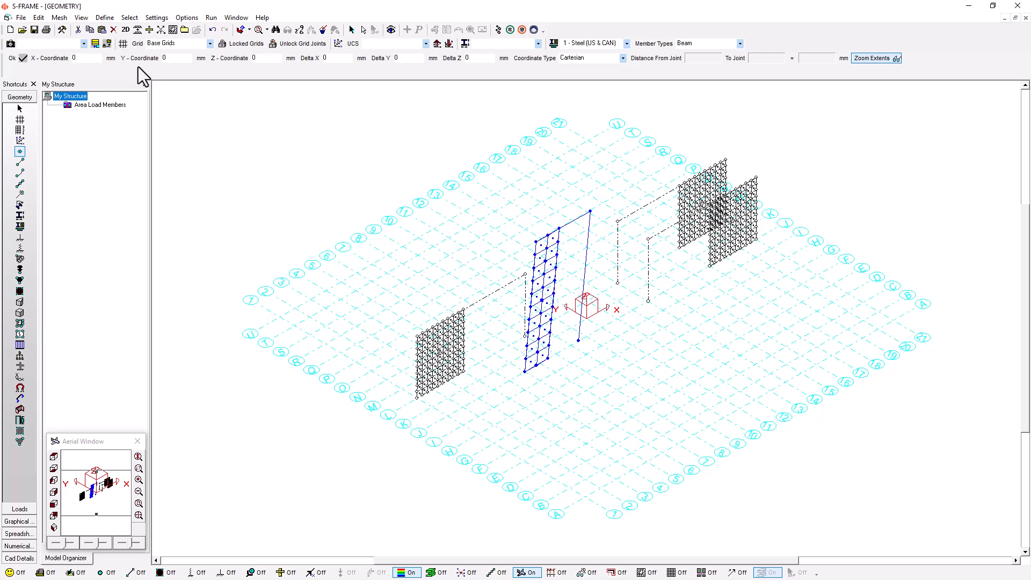
Step: Review the Translate Numbers options for renumbering joints and elements, and close the Edit Move dialog without applying
left_click(39, 18)
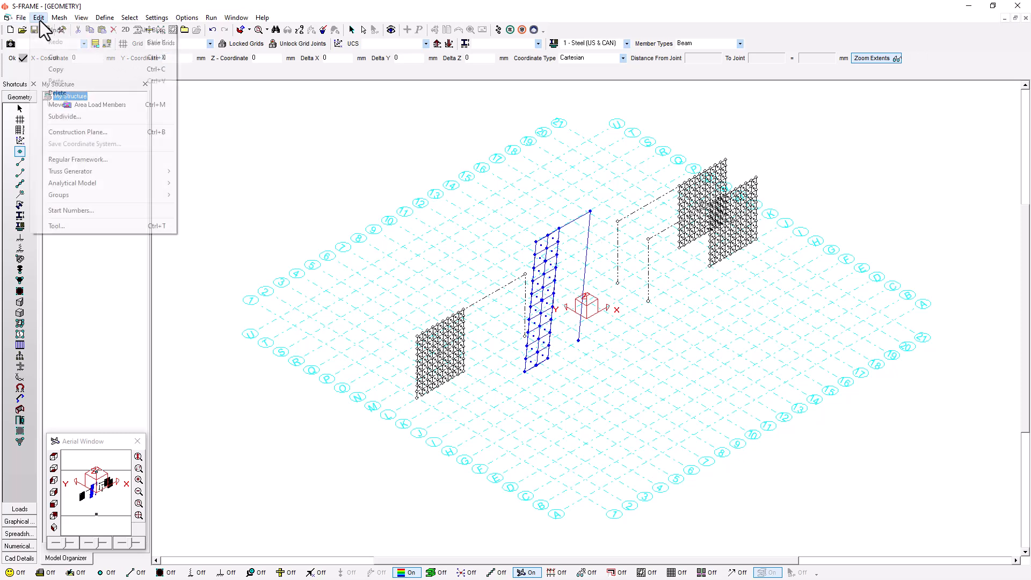
left_click(57, 104)
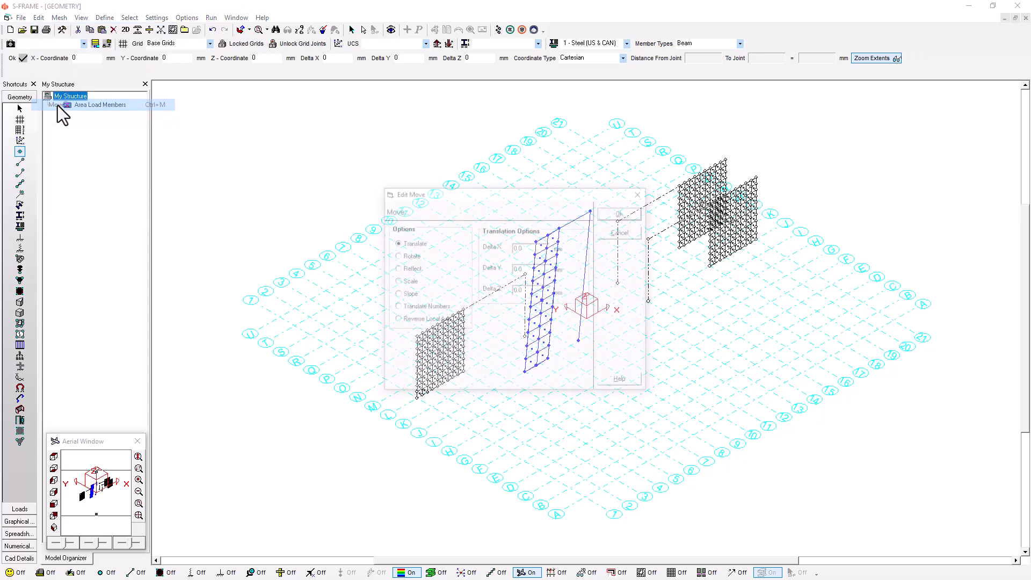
left_click(396, 307)
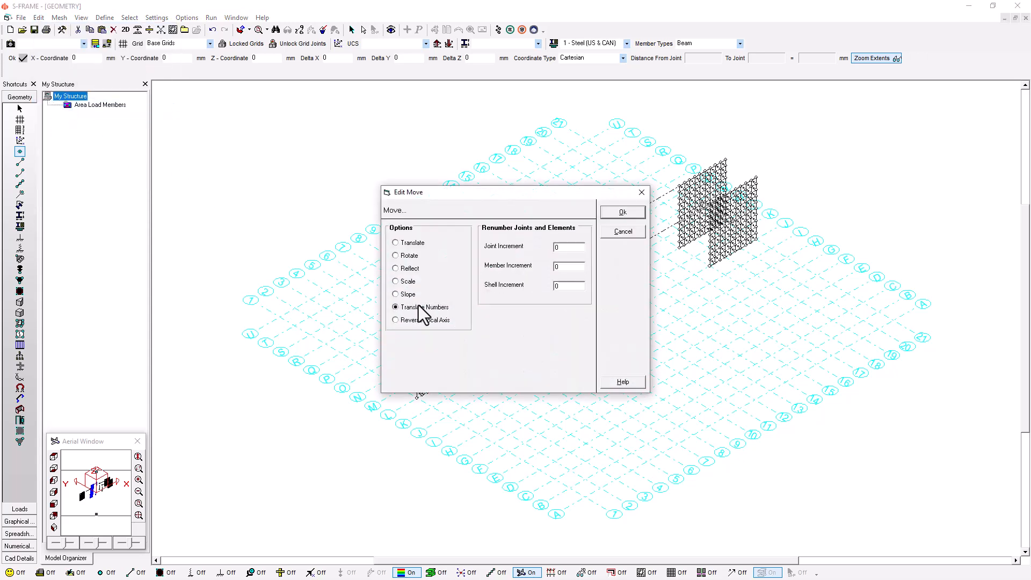
left_click_drag(515, 194, 277, 154)
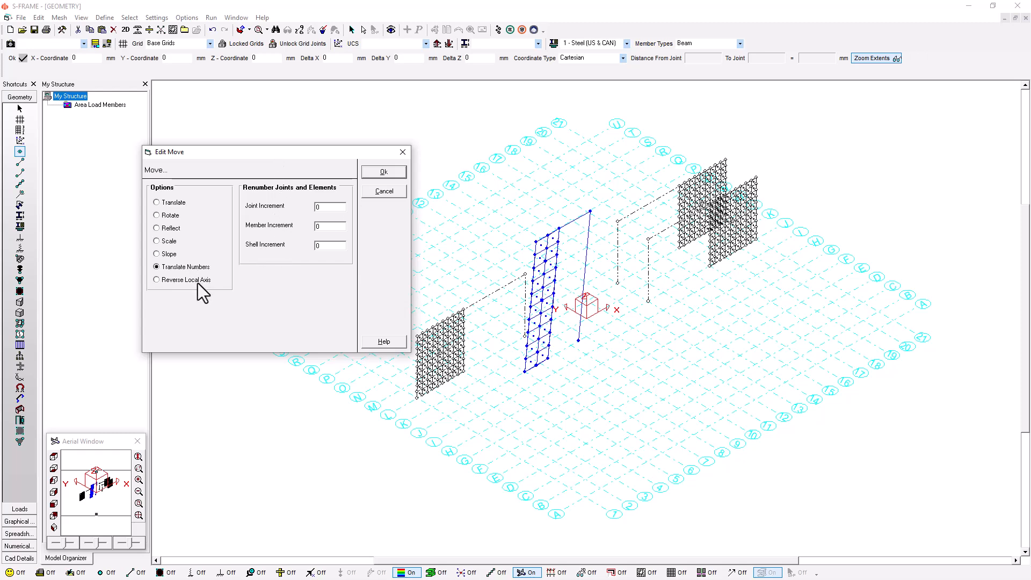
left_click(404, 152)
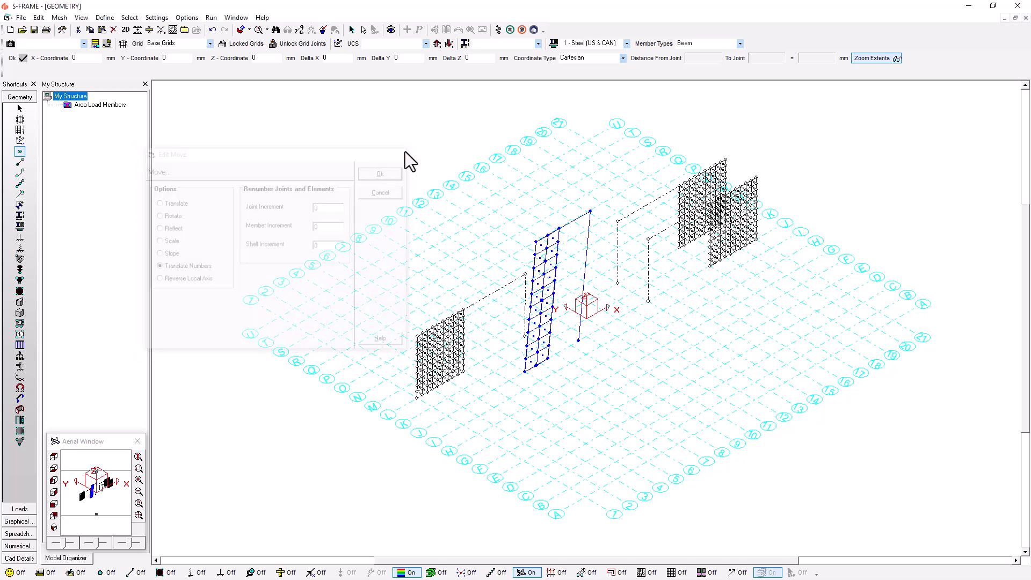
Step: Display the local x, y and z axes on the selected sloped members with the Member Axis Orientation tool
left_click(20, 206)
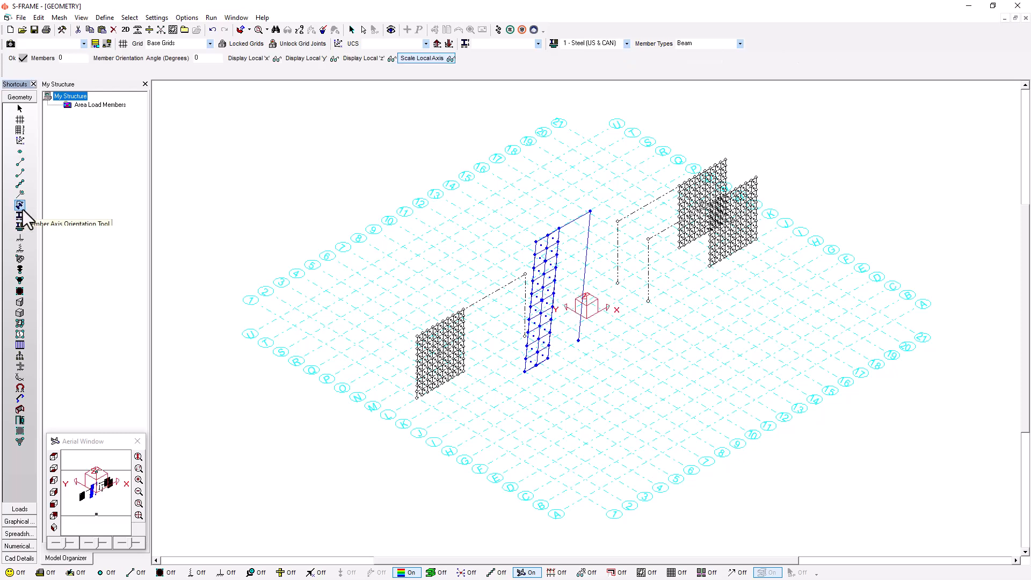
middle_click_drag(645, 329, 532, 350)
scroll(532, 349, "up", 2)
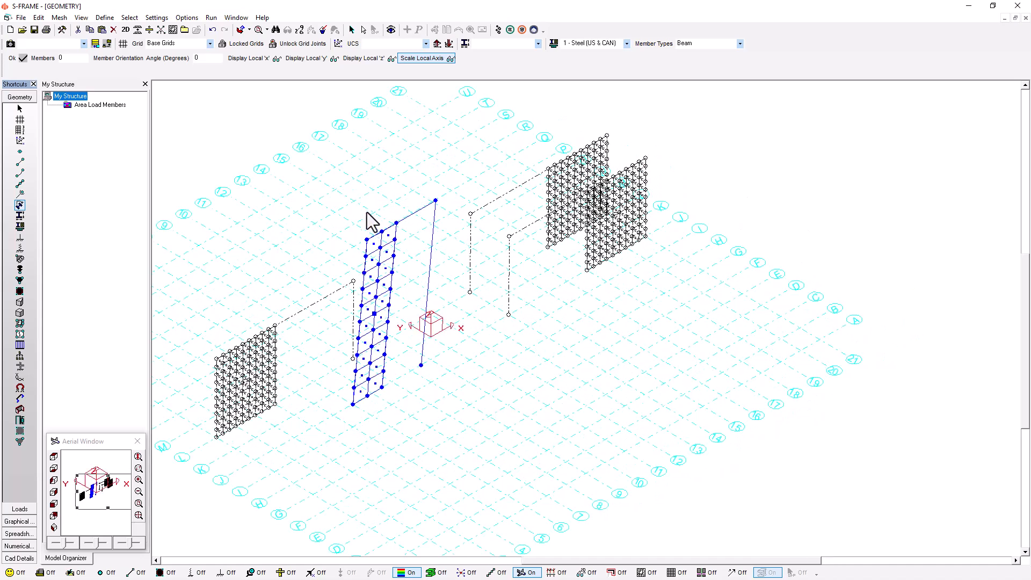
left_click(253, 60)
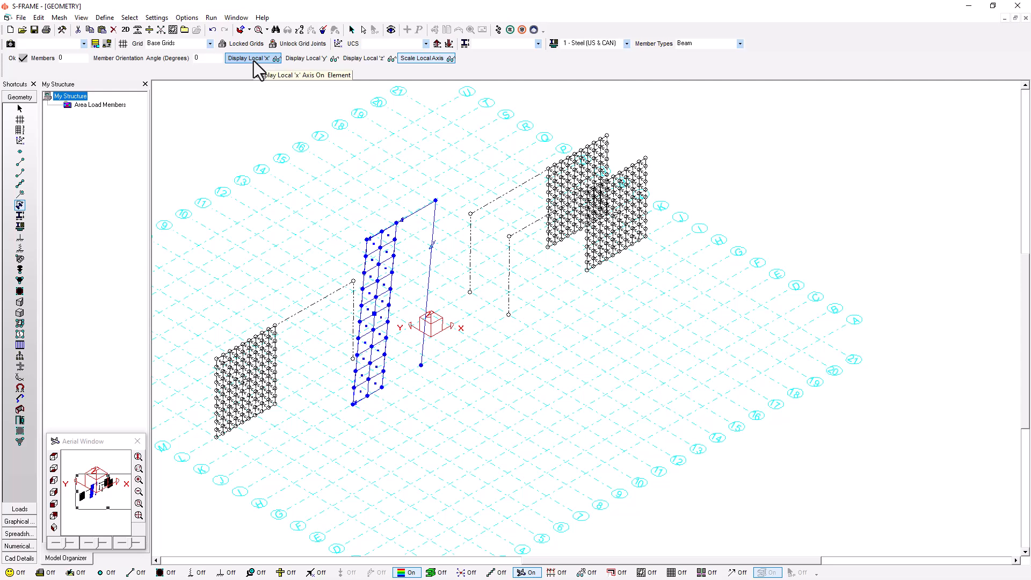
left_click(307, 60)
left_click(359, 59)
scroll(442, 251, "up", 2)
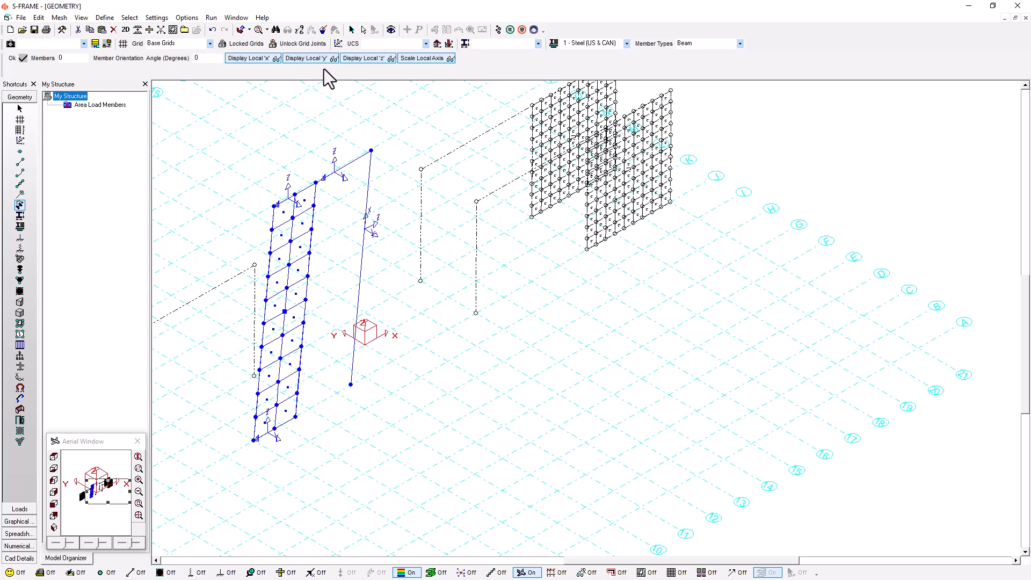
Step: Clear the selection, select only the sloped column, and show its local axes with the Member Axis Orientation tool
left_click(362, 32)
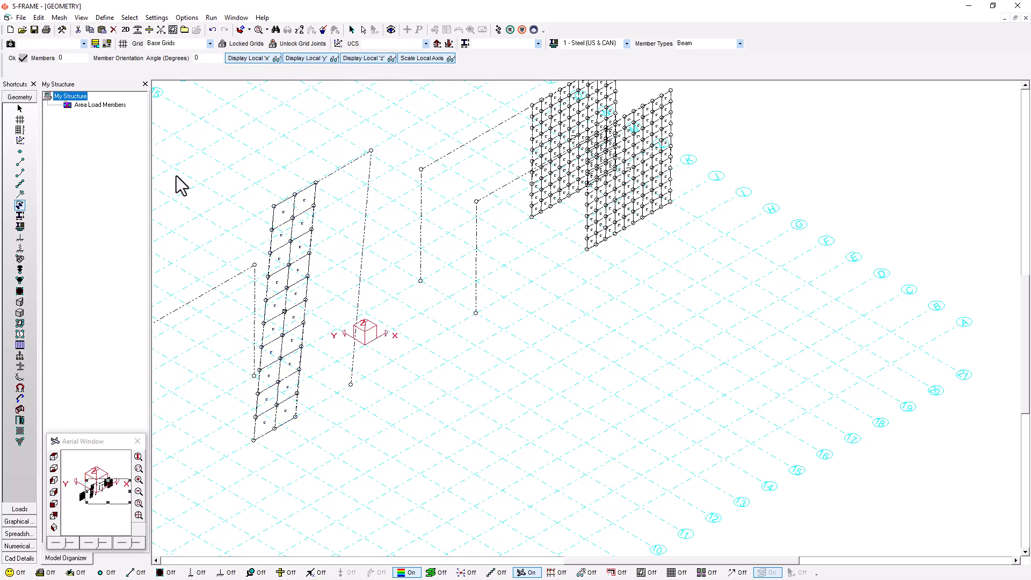
left_click(20, 110)
left_click(359, 231)
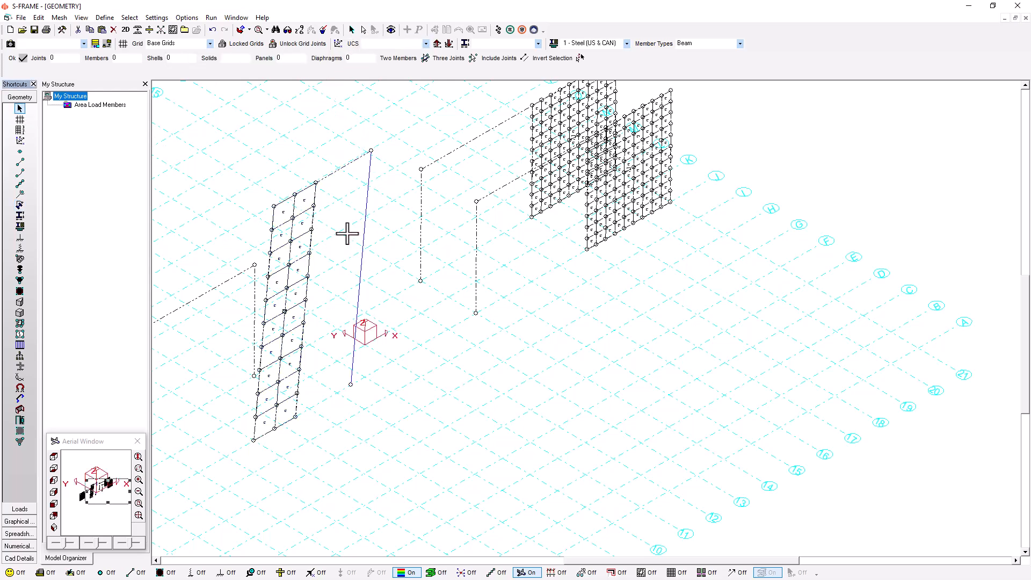
left_click(20, 204)
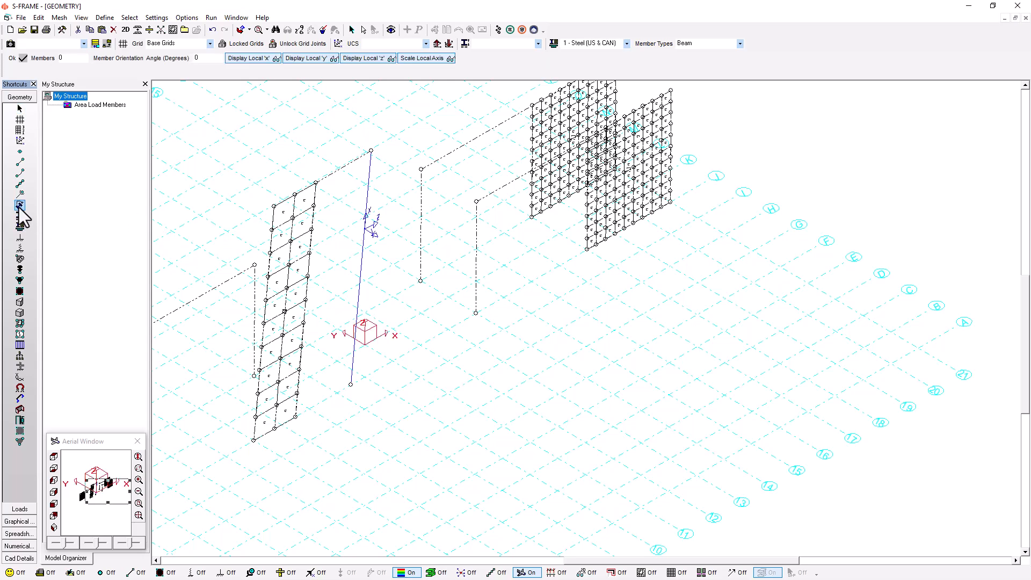
Step: Reverse the local axis of the selected sloped column with the Move operation and inspect the new axis directions
left_click(39, 18)
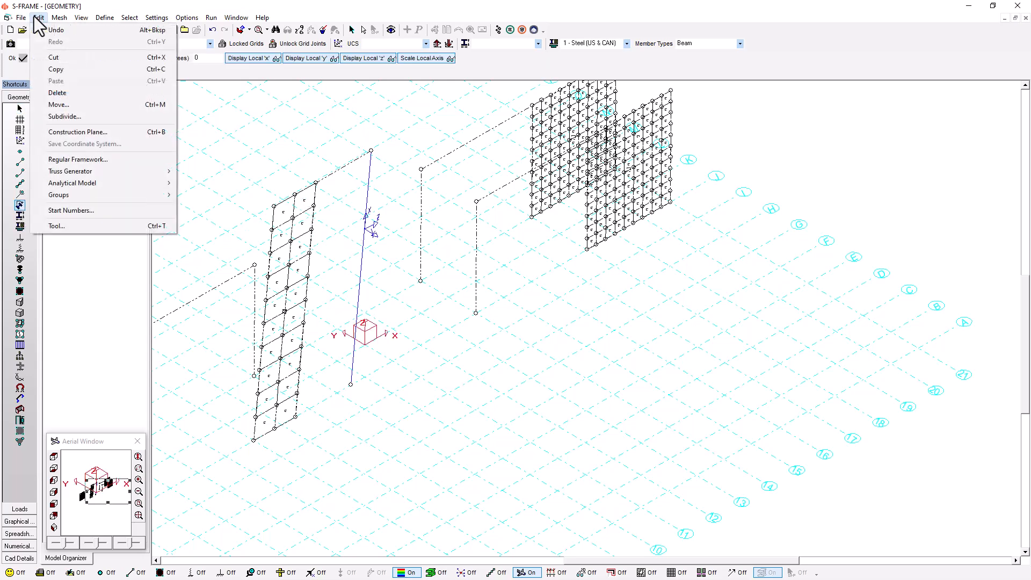
left_click(80, 104)
left_click_drag(554, 195, 707, 187)
left_click(572, 313)
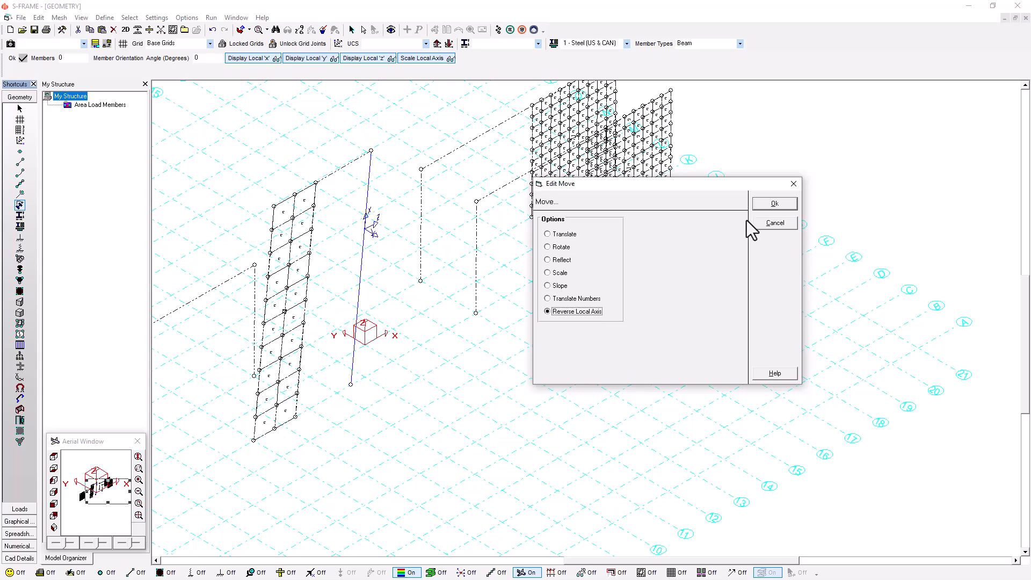
left_click(787, 205)
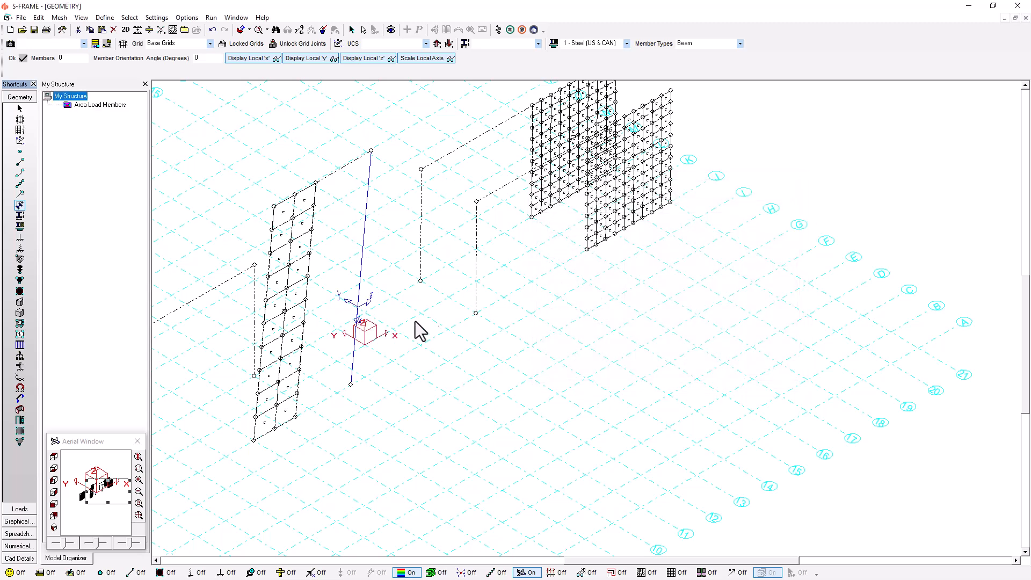
scroll(355, 333, "up", 2)
middle_click_drag(352, 339, 373, 325)
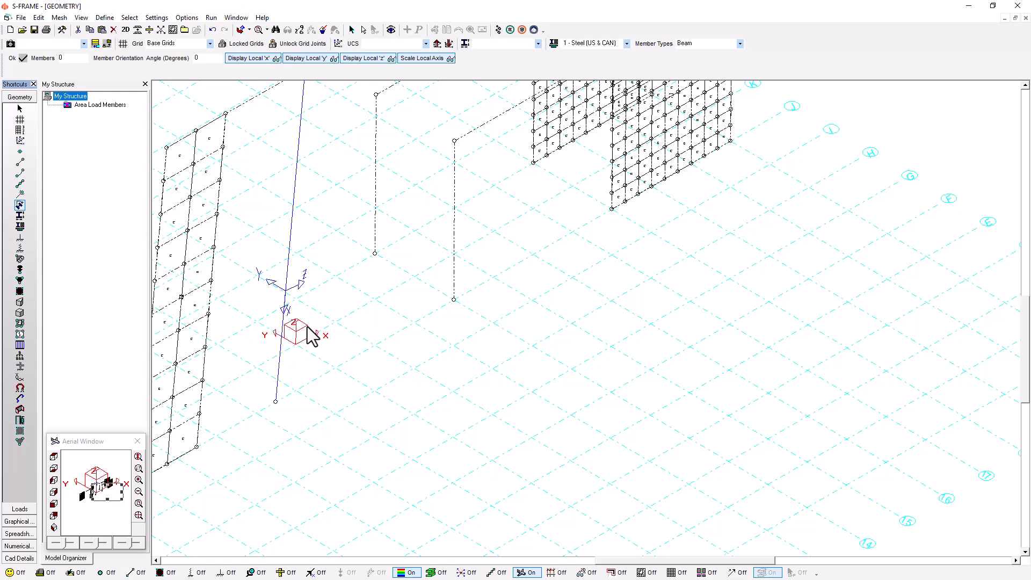
scroll(457, 332, "down", 4)
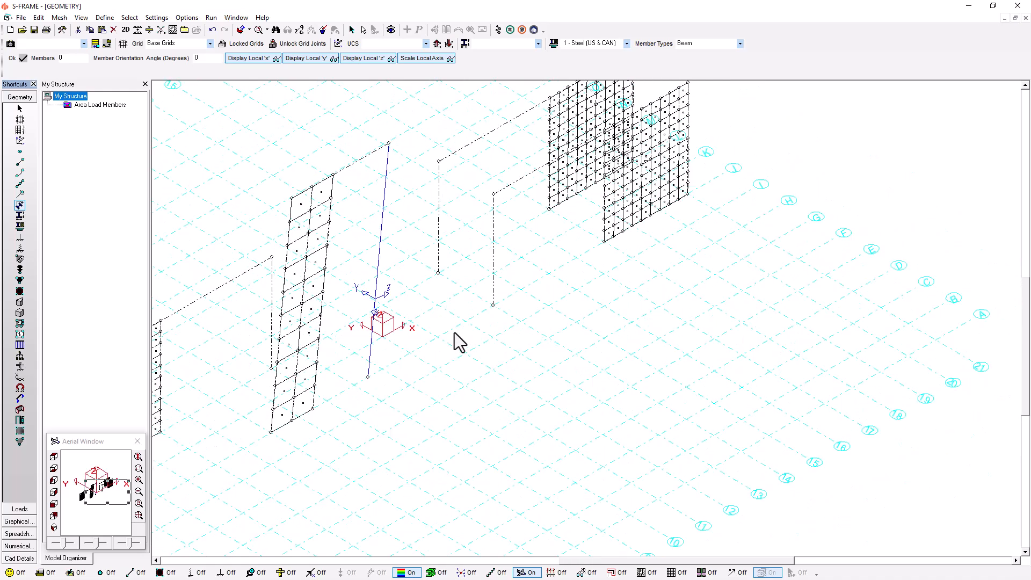
scroll(456, 330, "down", 1)
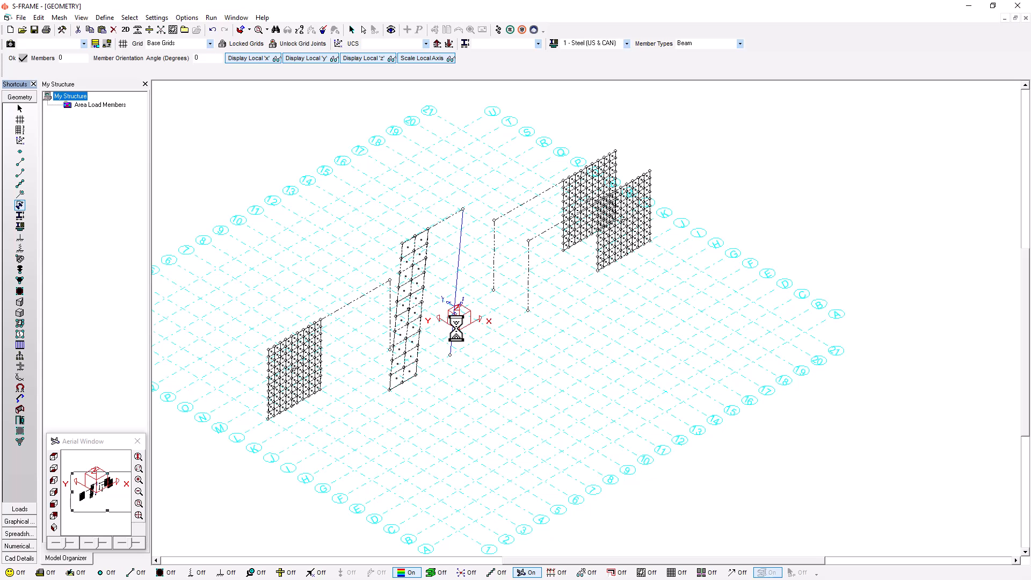